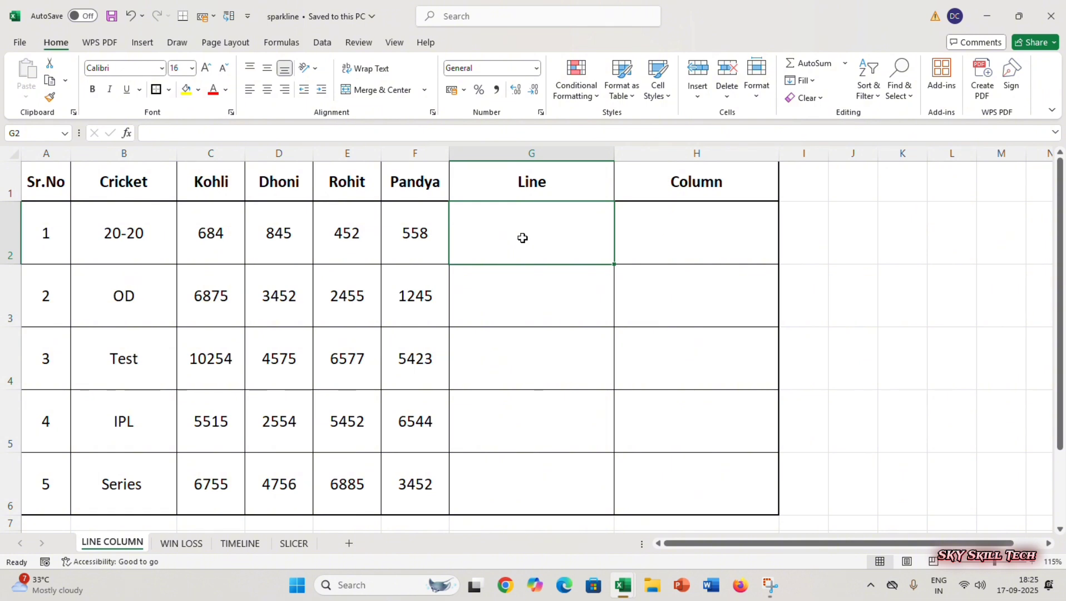
- Insert a line sparkline in cell G2 for the 20-20 scores, using data range C2:F2
click(145, 44)
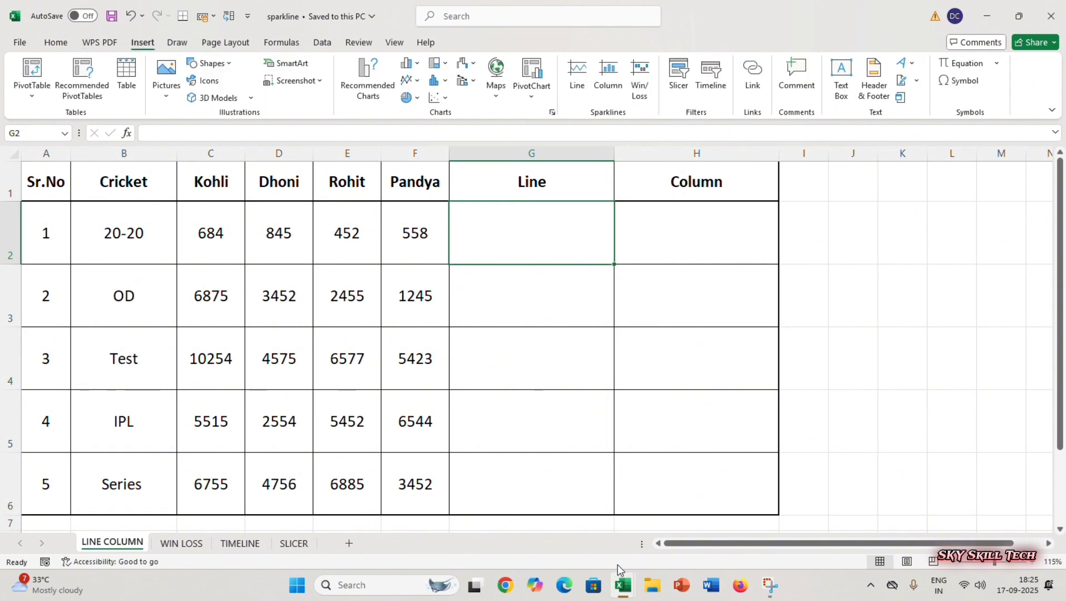
click(575, 78)
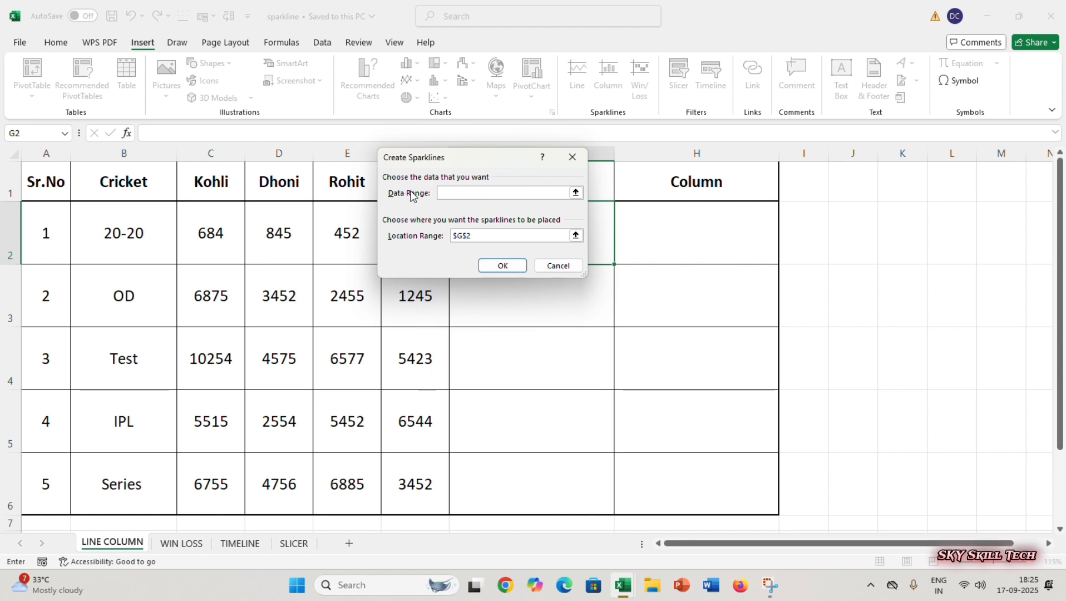
drag(440, 161, 692, 185)
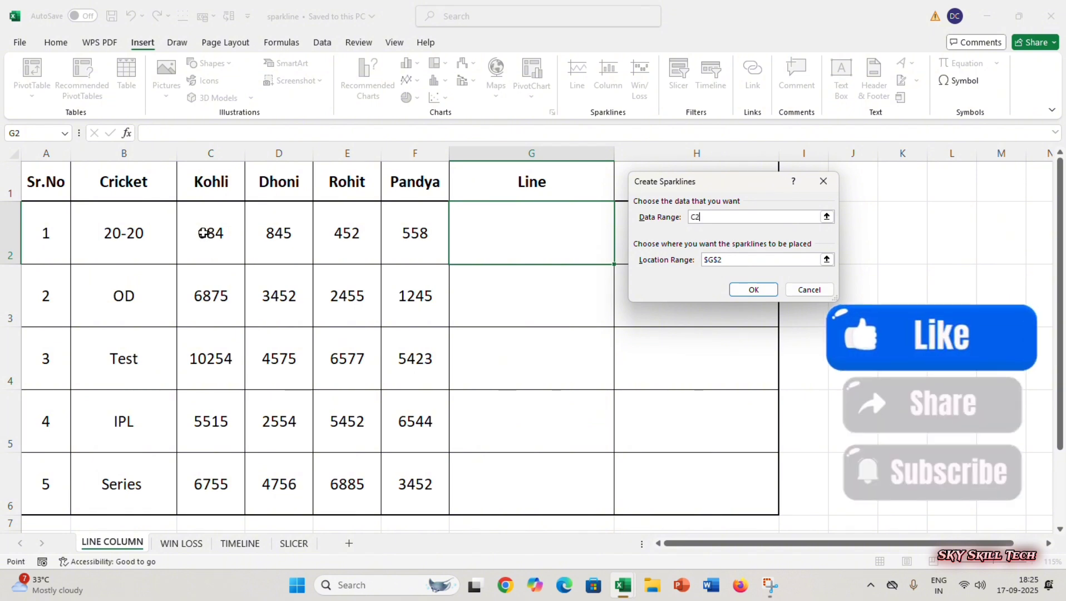
drag(211, 234, 415, 240)
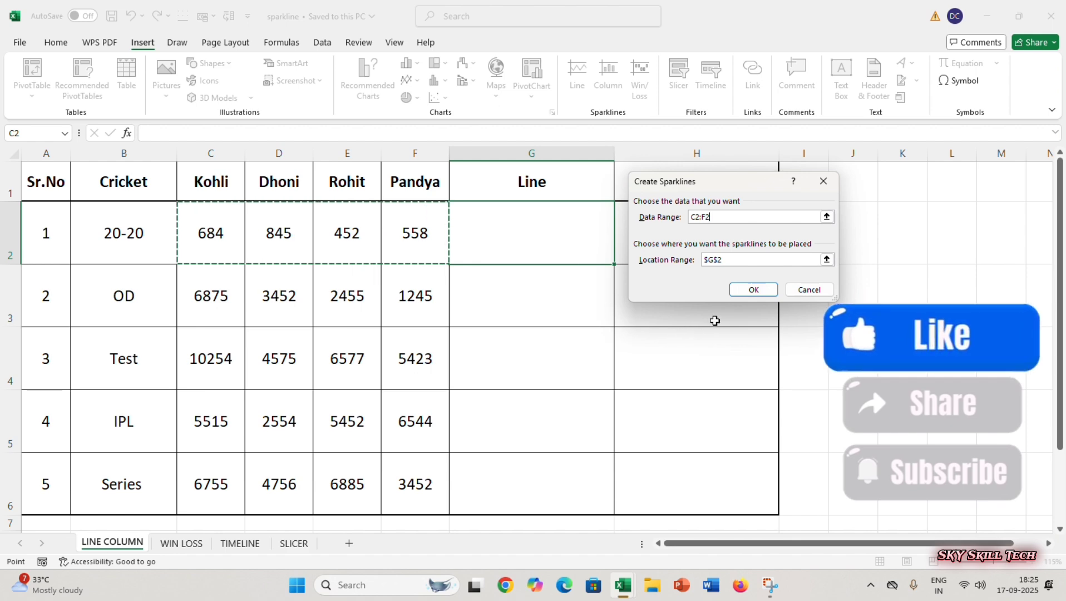
click(754, 290)
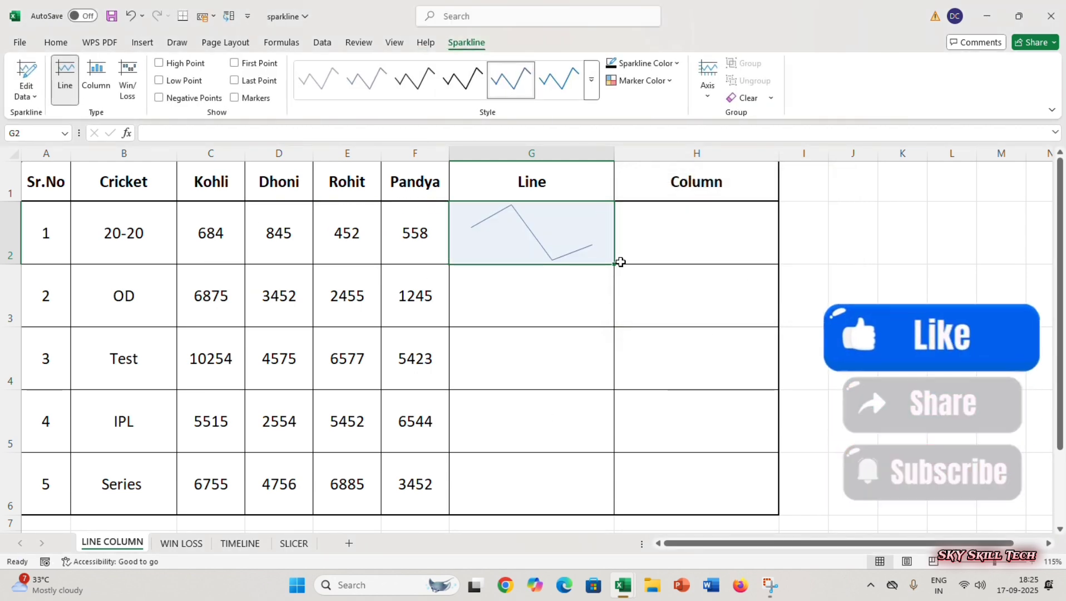
- Show the high, low, first and last points on the line sparkline in G2
click(549, 308)
click(537, 251)
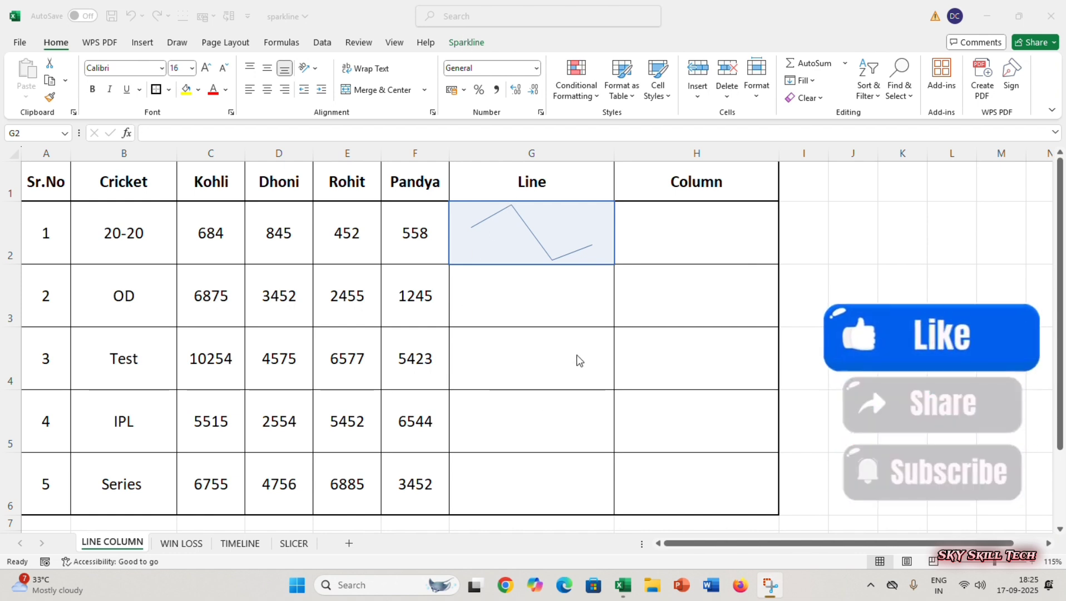
click(614, 333)
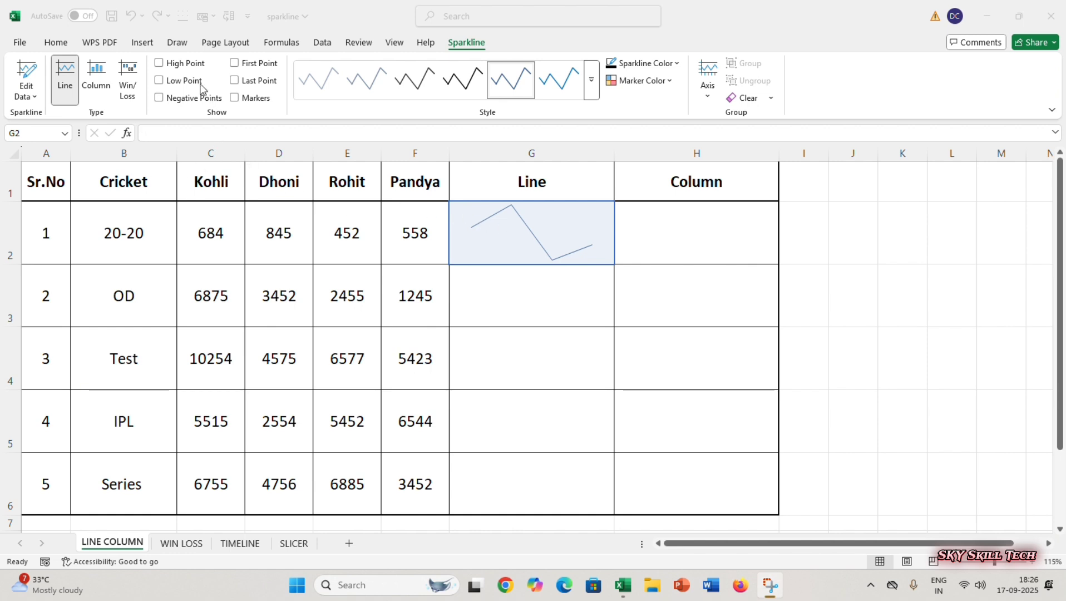
click(172, 70)
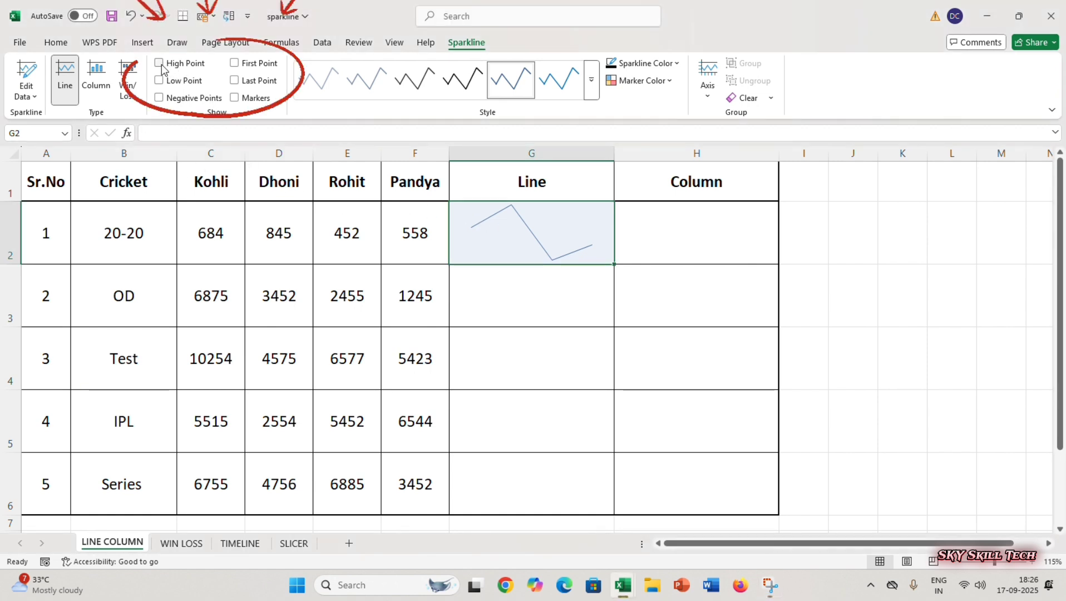
click(163, 66)
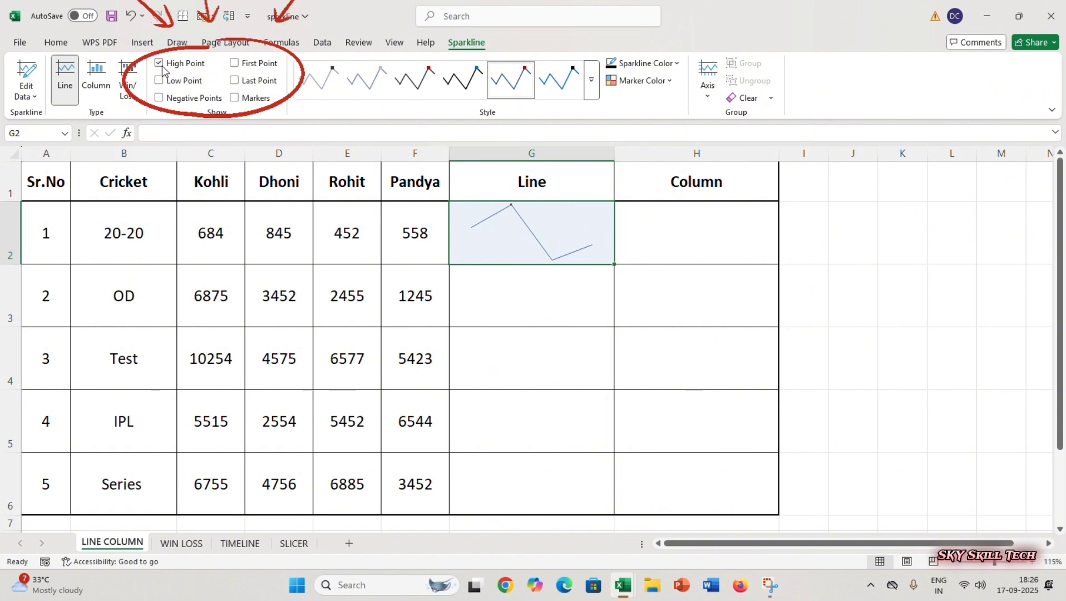
click(161, 82)
click(233, 64)
click(234, 80)
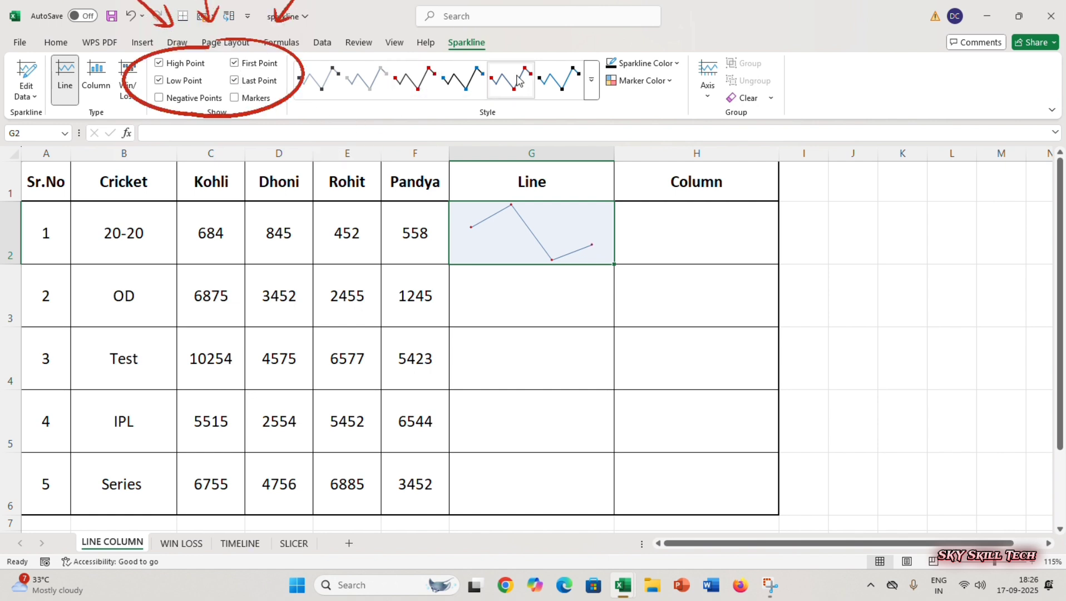
- Apply the preset style with a blue line and black markers to the G2 sparkline and recolour its line Dark Red
click(559, 85)
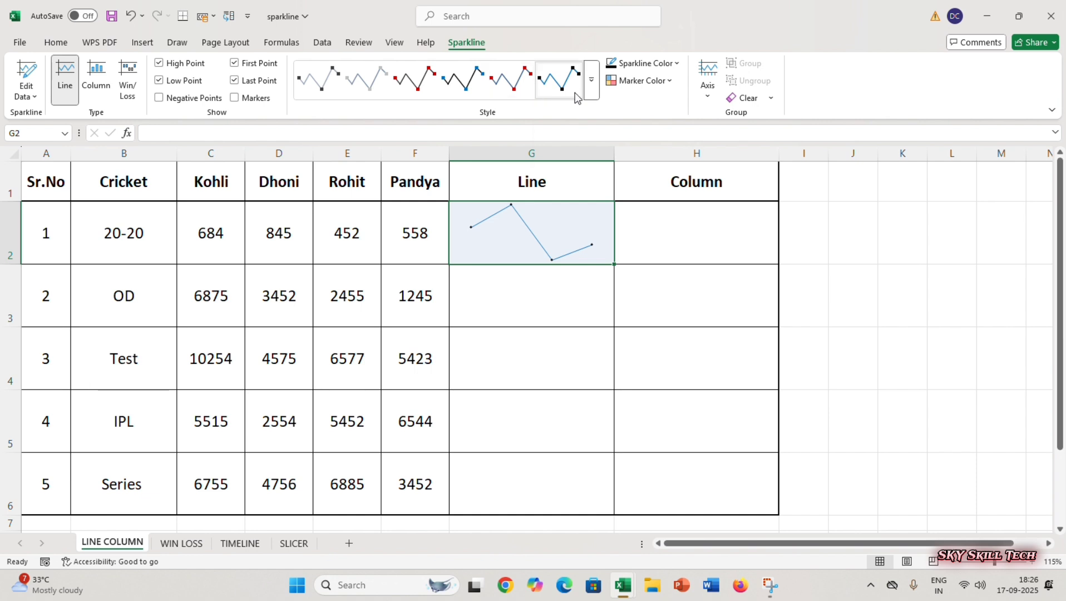
click(677, 64)
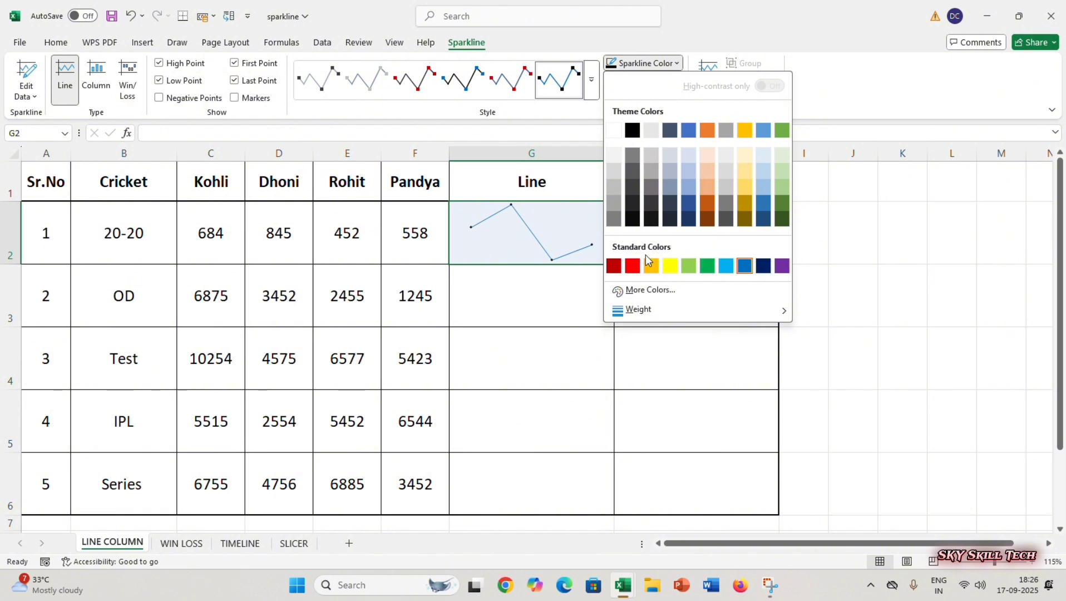
click(613, 267)
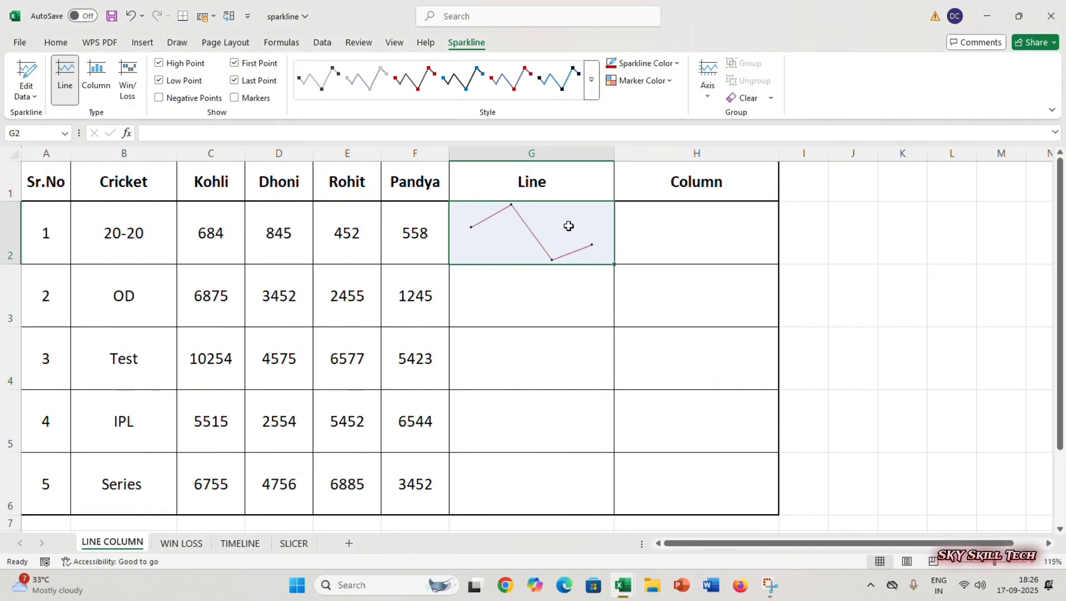
- Set the line weight of the sparkline in G2 to 3 pt
click(673, 64)
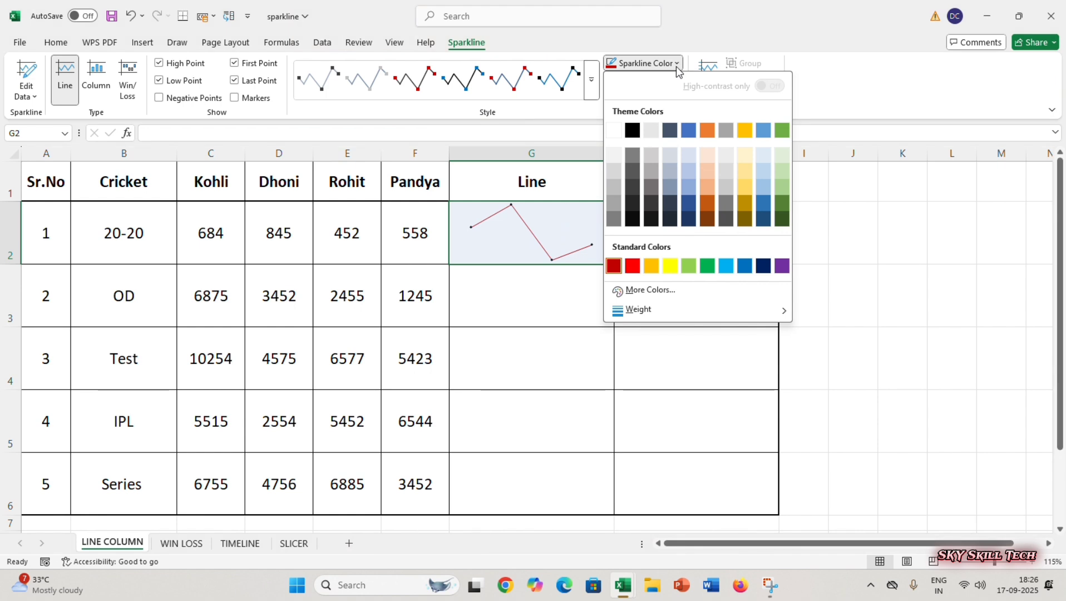
mouse_move(653, 315)
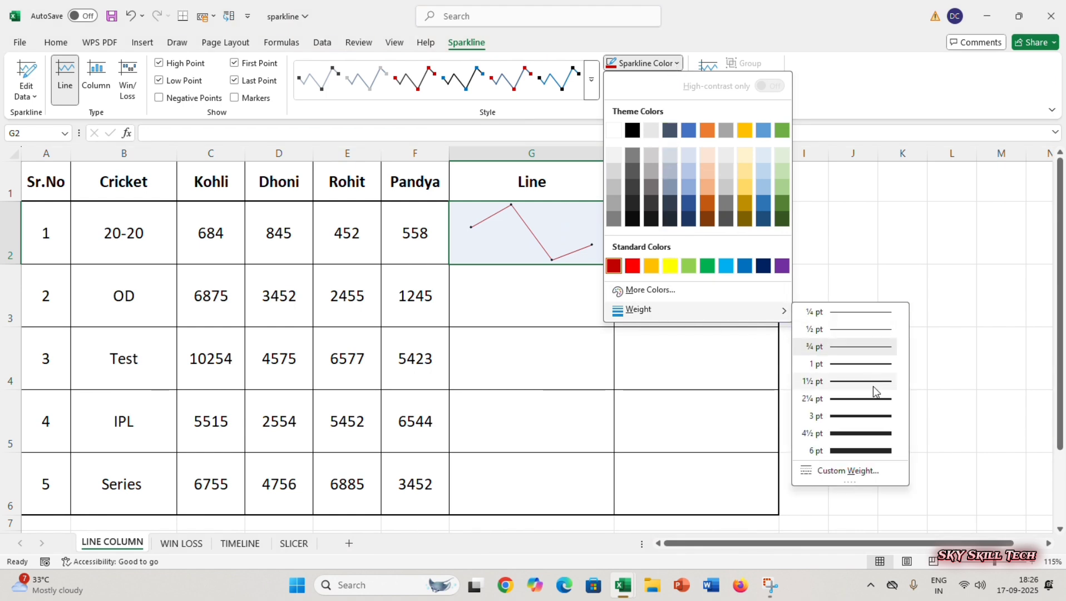
click(860, 418)
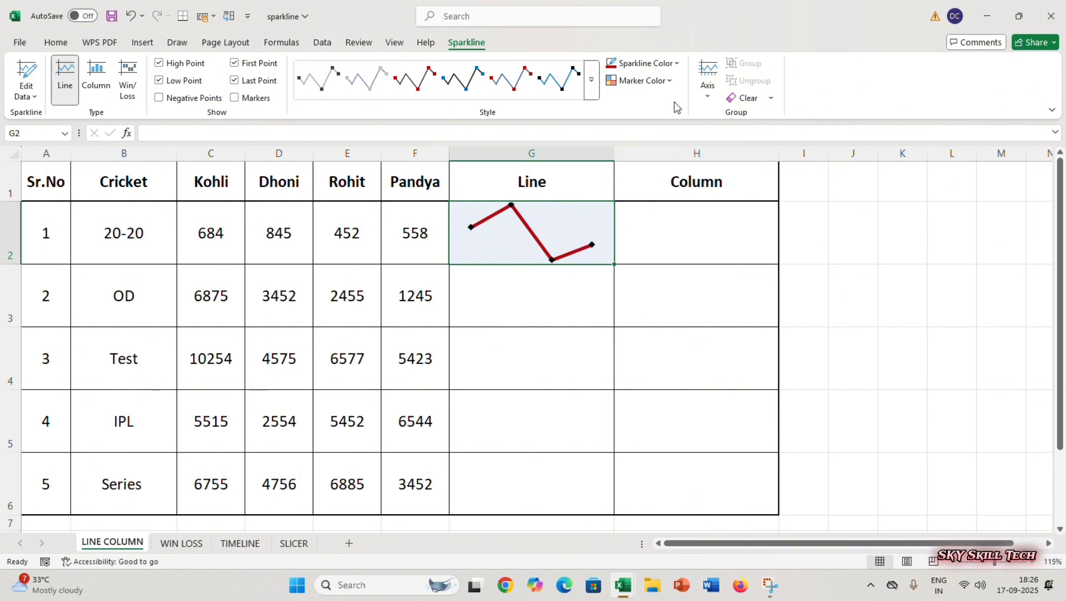
- Colour the G2 sparkline's high point marker blue and its low point marker green from the standard colours
click(665, 82)
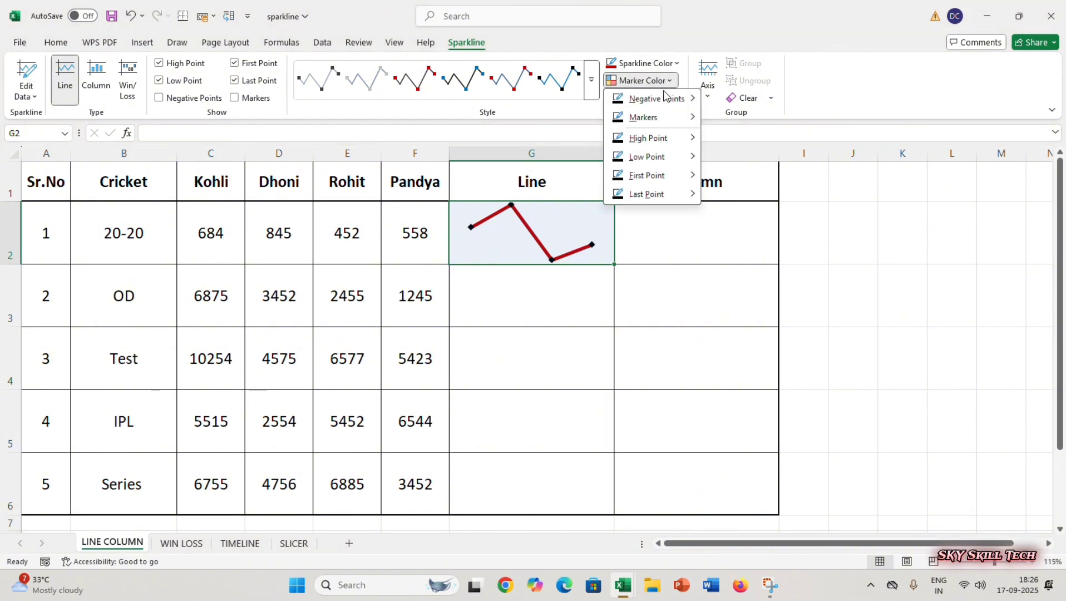
mouse_move(646, 139)
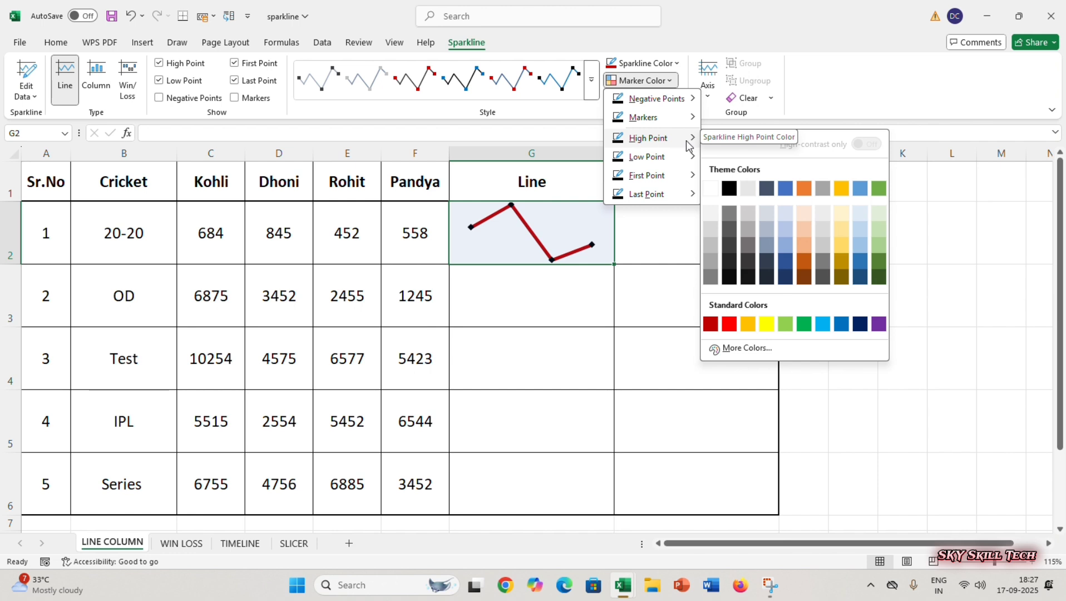
click(841, 326)
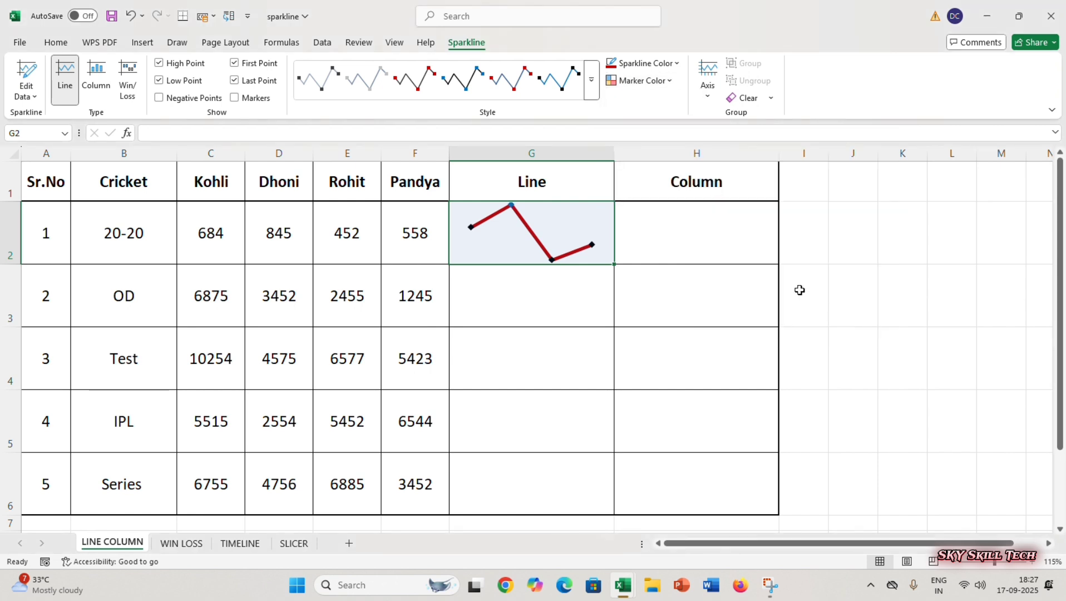
click(666, 81)
mouse_move(661, 158)
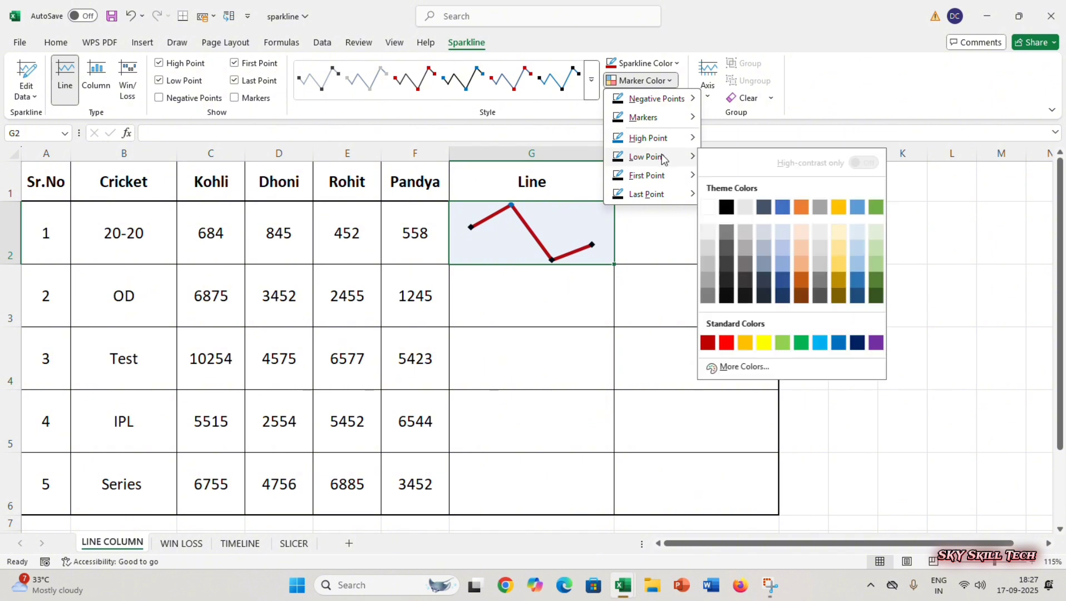
click(801, 343)
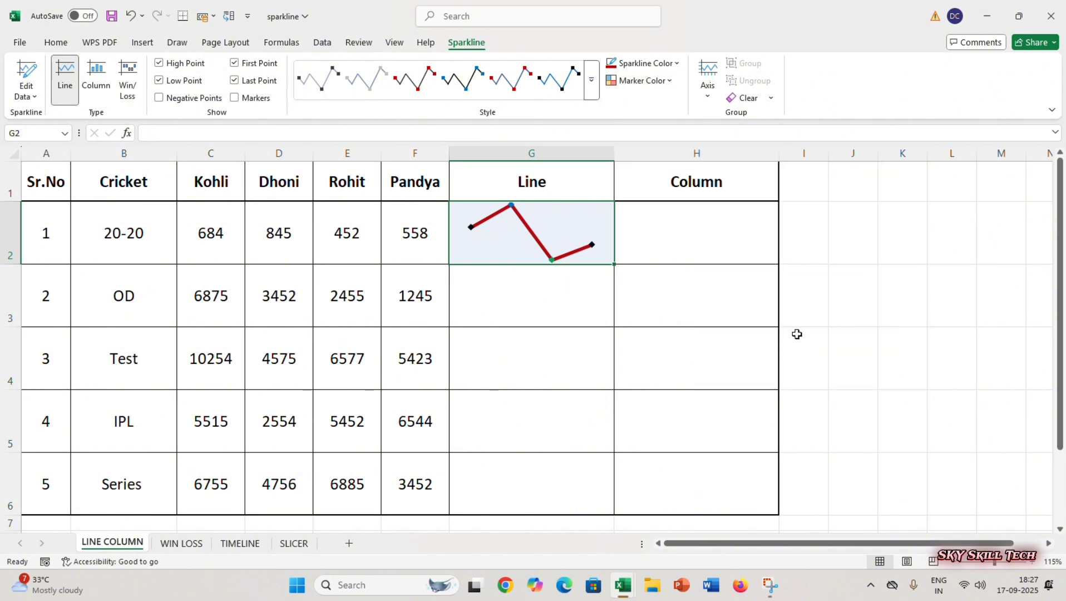
- Colour the G2 sparkline's first point marker purple and its last point marker dark blue from the standard colours
click(667, 83)
mouse_move(656, 175)
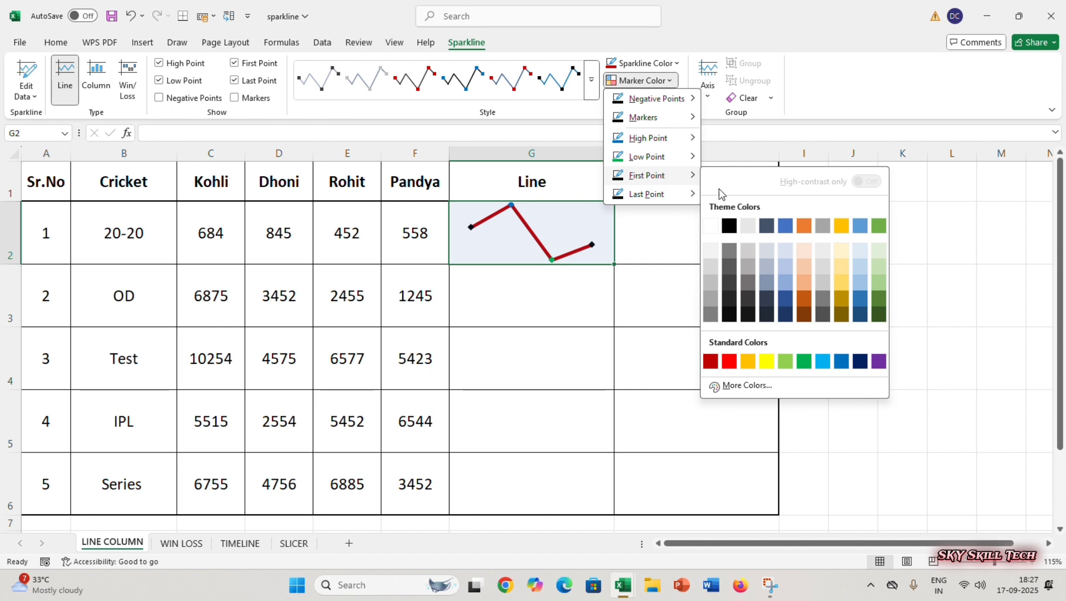
click(876, 362)
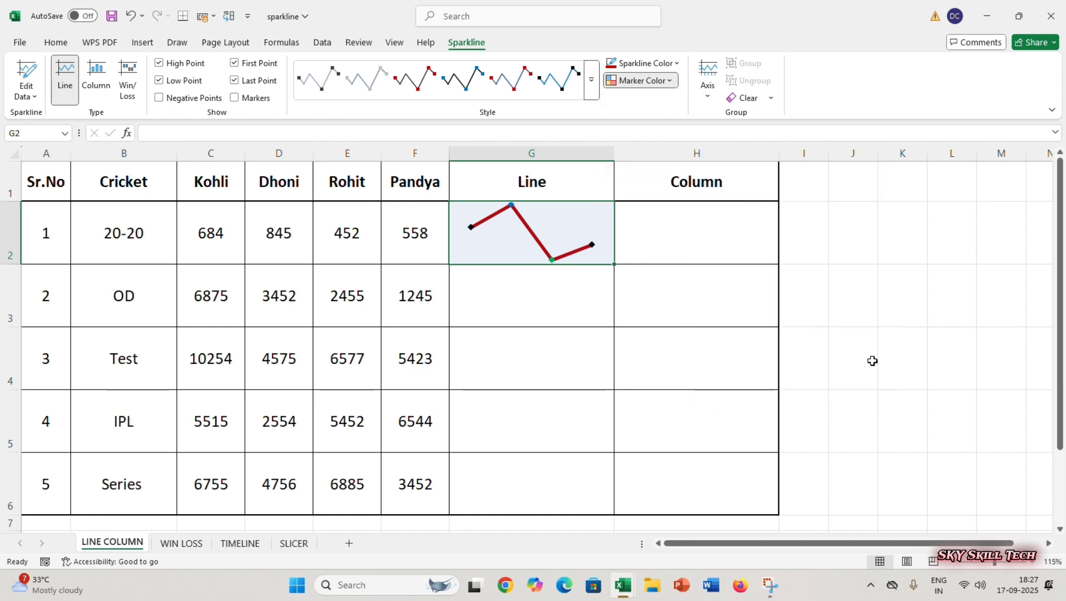
click(641, 81)
mouse_move(663, 193)
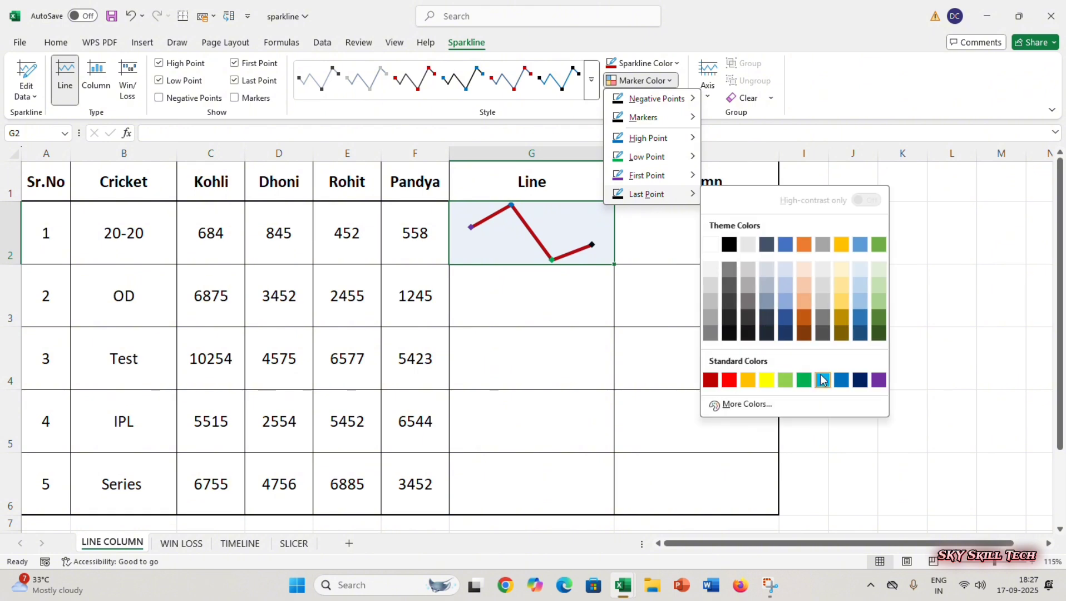
click(858, 380)
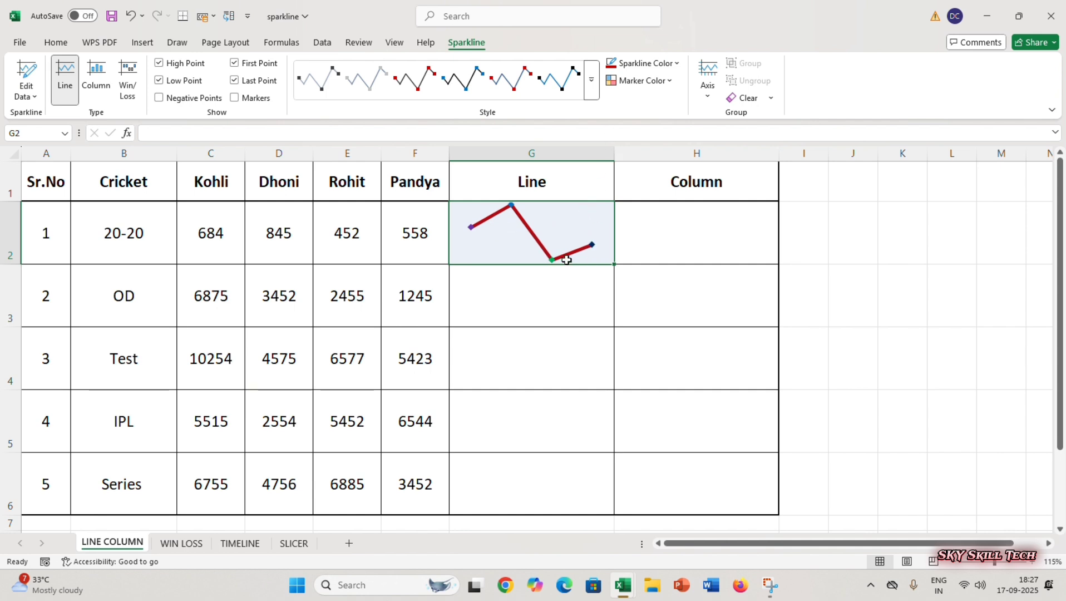
- Change the line colour of the G2 sparkline to a light green theme shade
click(676, 64)
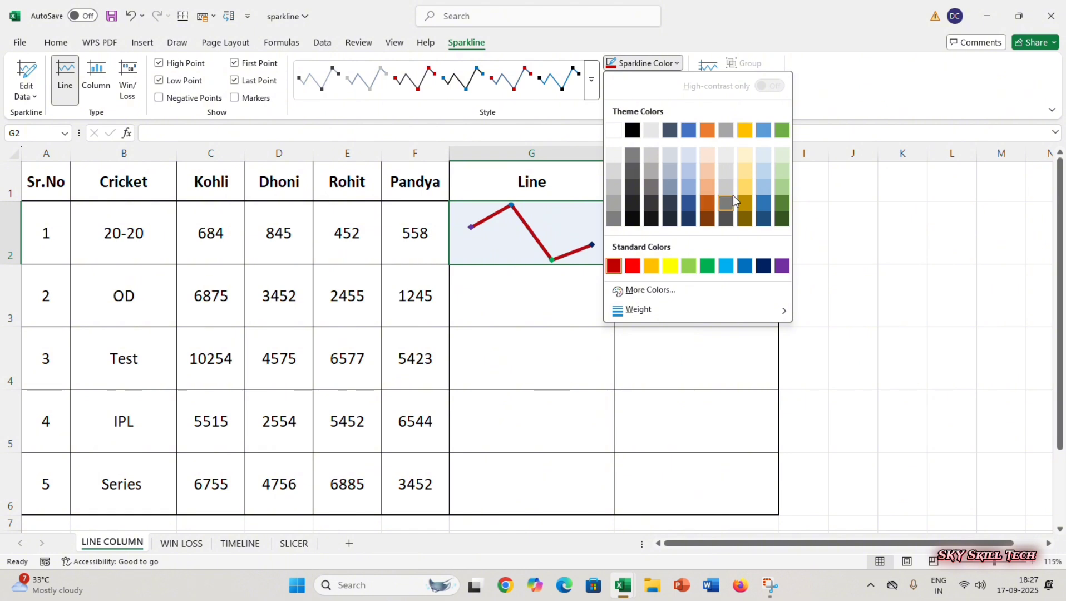
click(782, 190)
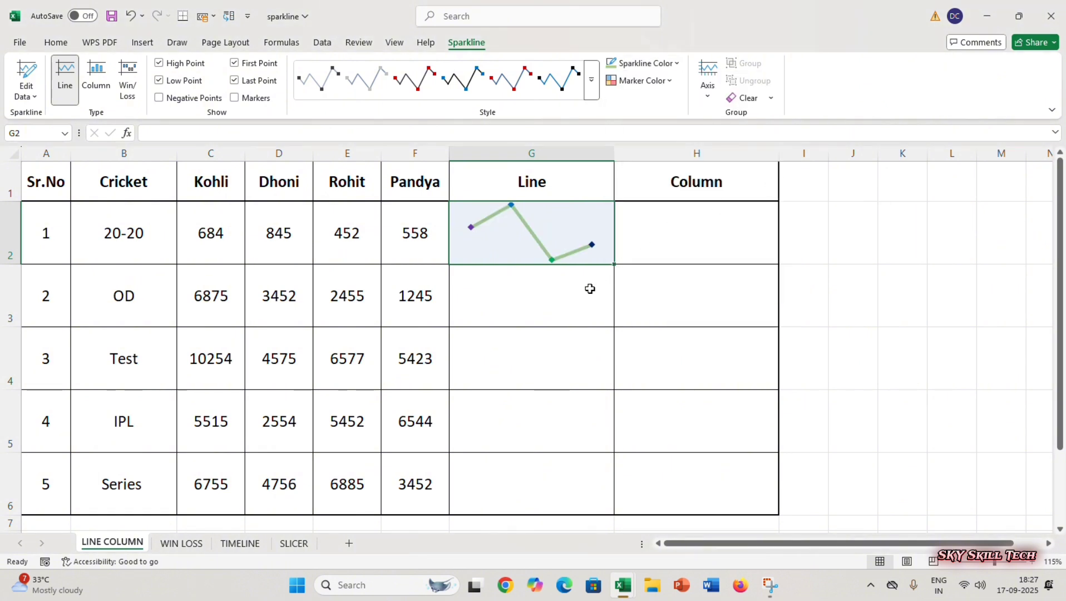
click(547, 301)
key(Up)
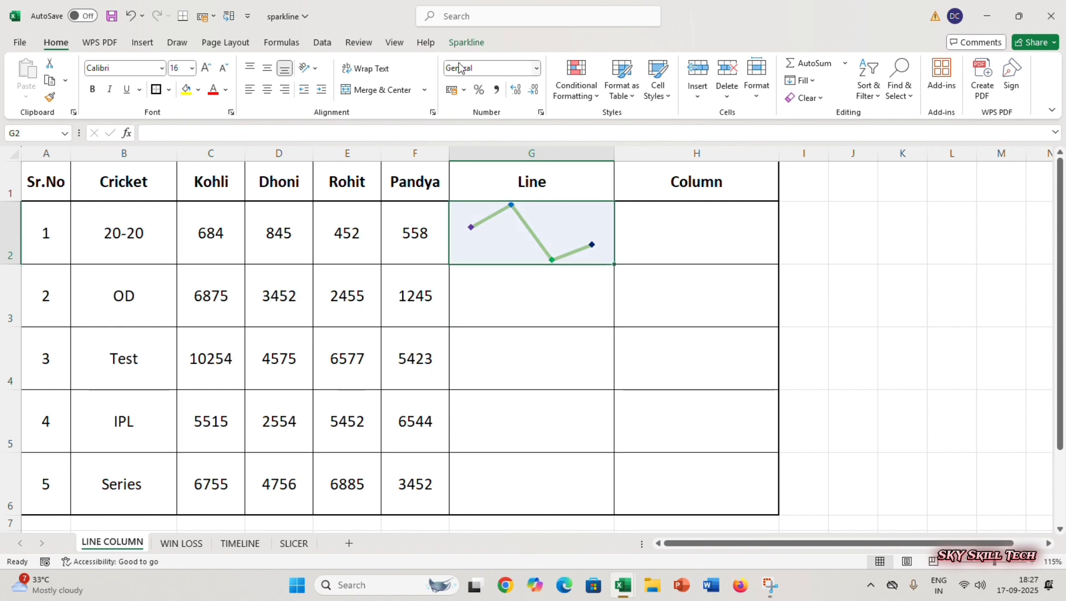
click(463, 45)
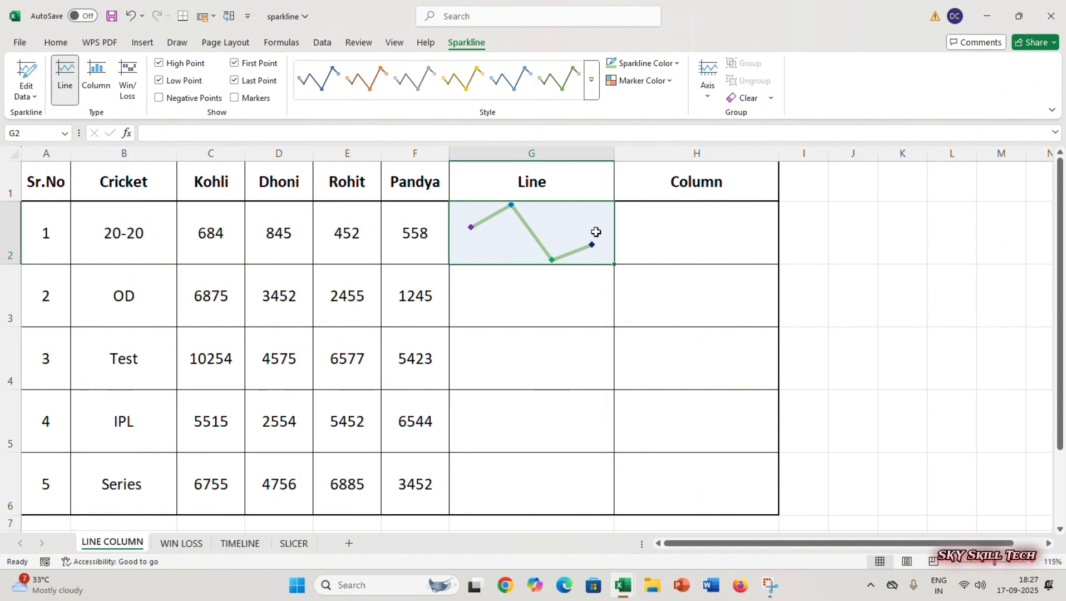
click(500, 306)
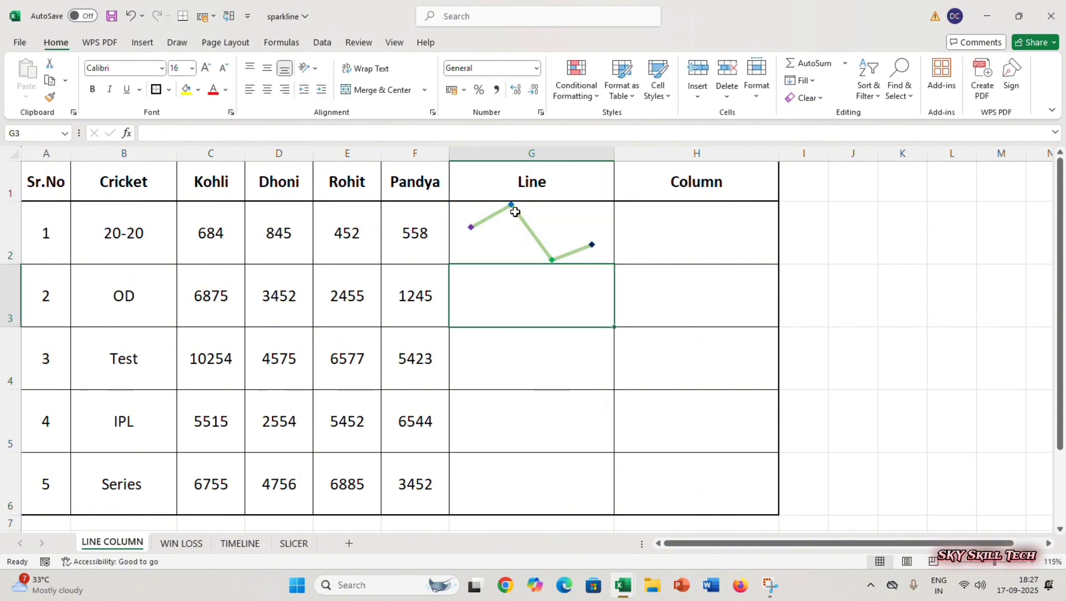
click(512, 210)
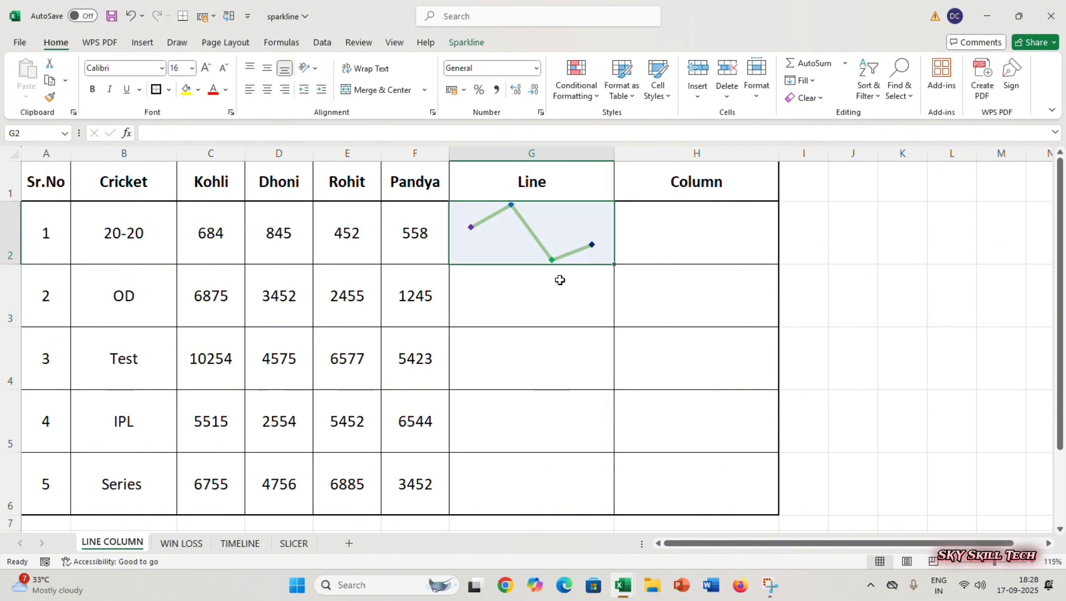
click(589, 274)
click(660, 244)
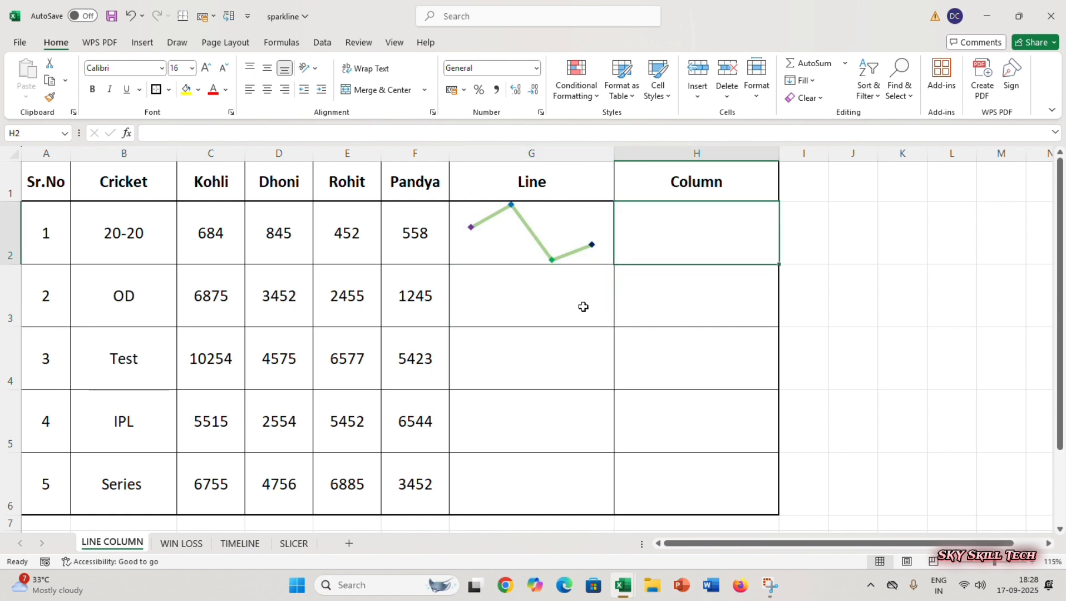
click(545, 247)
drag(221, 214, 347, 237)
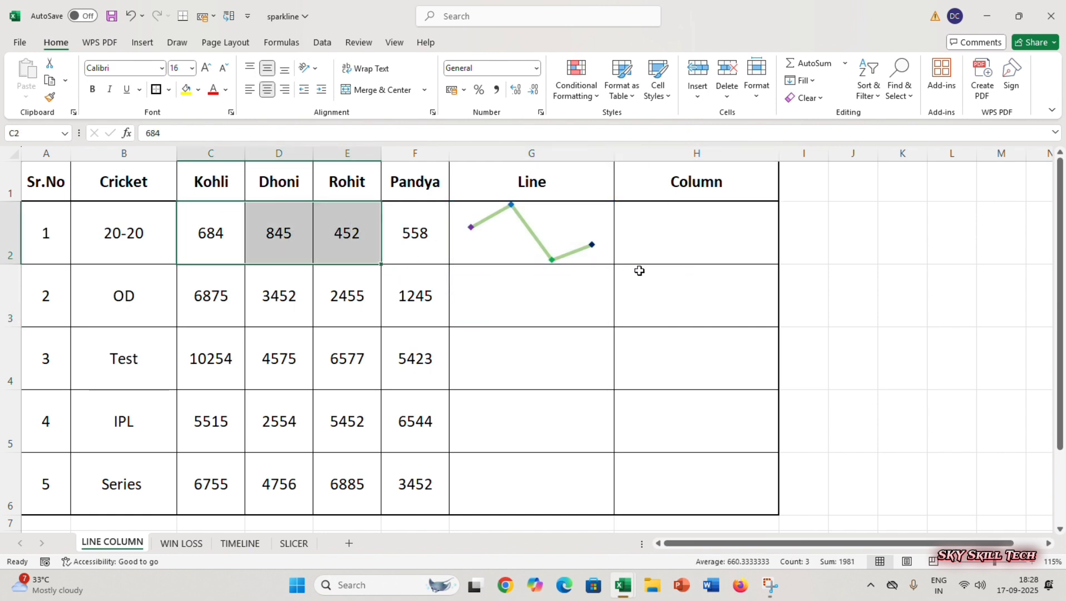
click(648, 259)
click(634, 311)
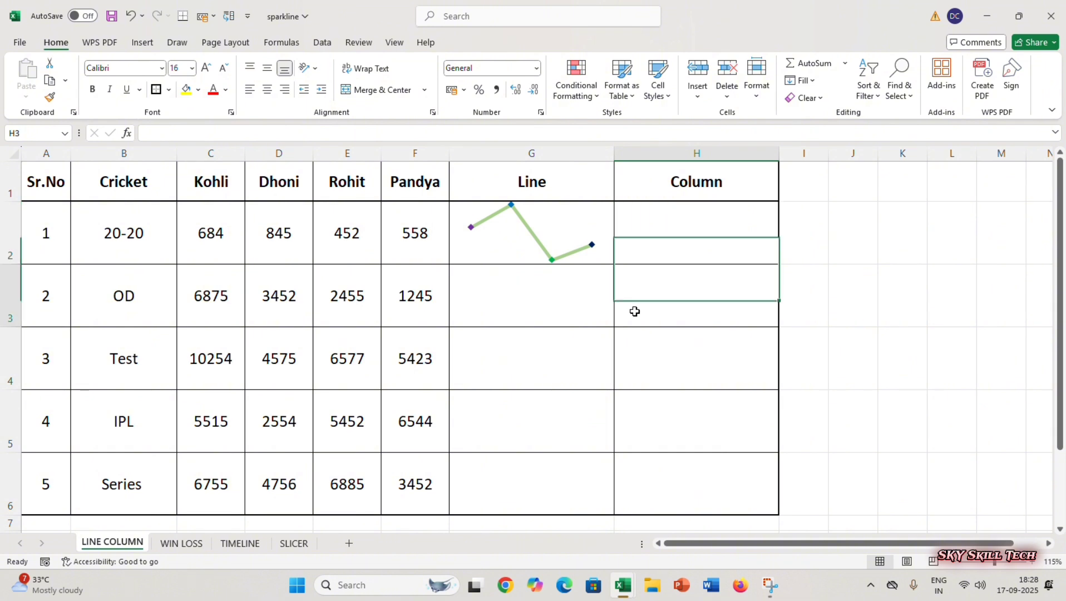
- Insert a column sparkline in H2 based on the scores in C2:F2
click(641, 247)
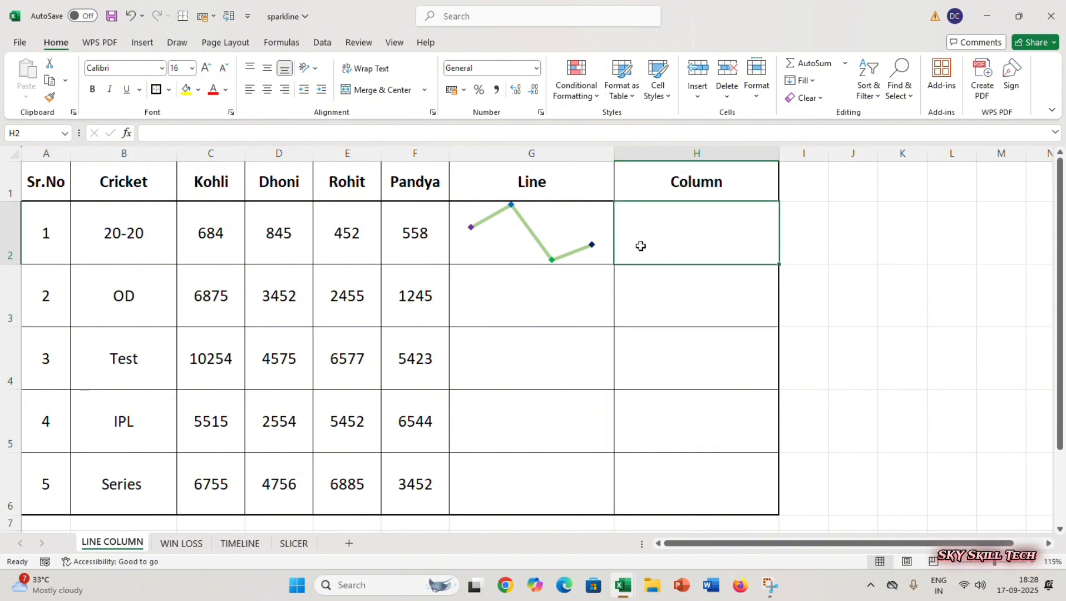
click(141, 44)
click(609, 78)
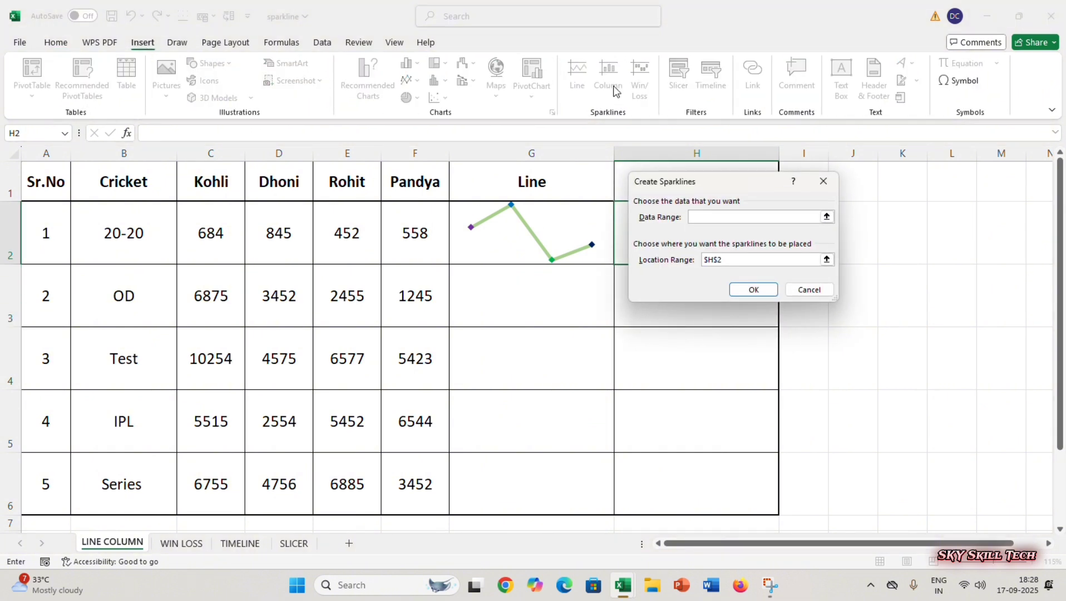
drag(206, 234, 404, 233)
click(751, 295)
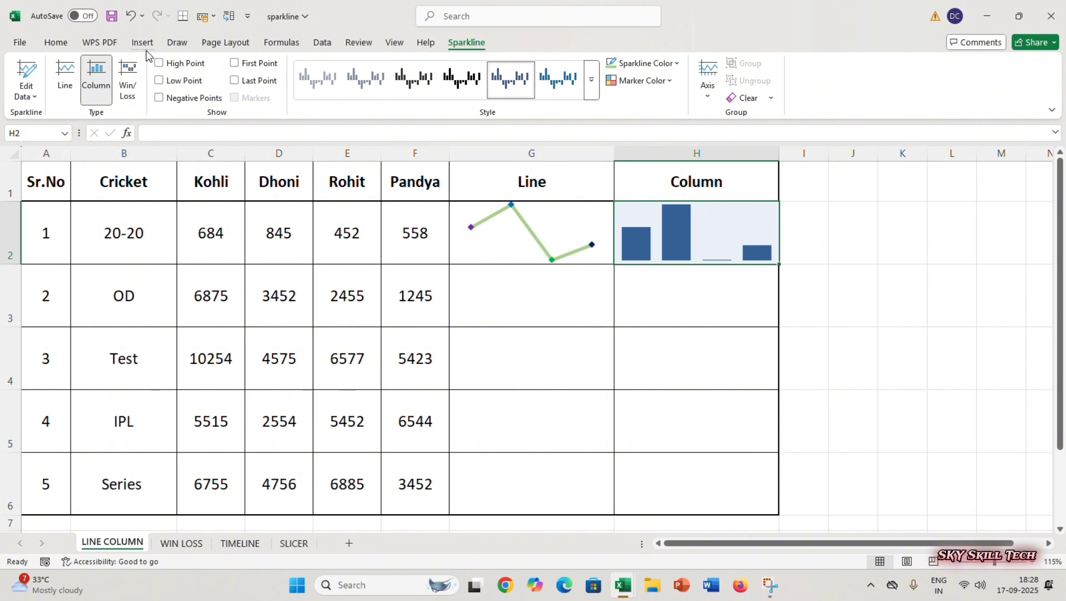
- Turn on highlighting of the high, low, first and last points in the H2 column sparkline
click(167, 62)
click(160, 80)
click(235, 63)
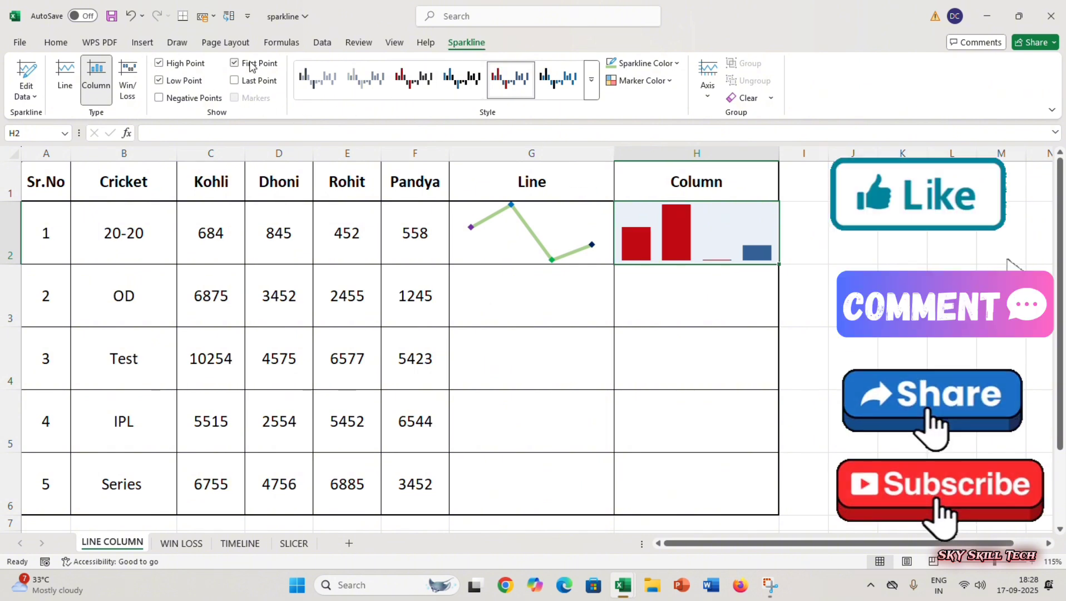
click(252, 81)
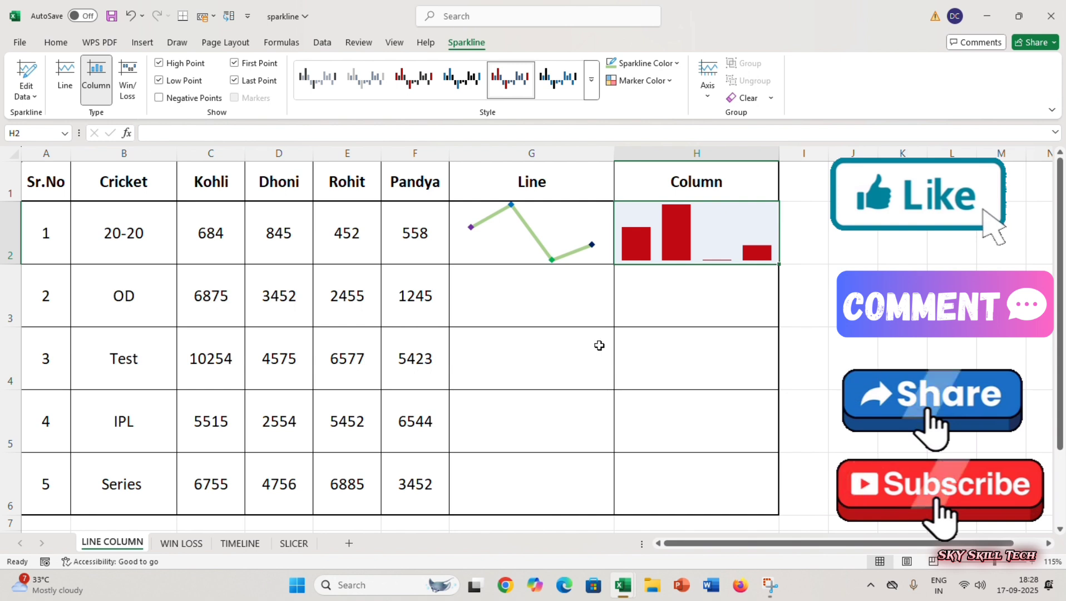
- Turn off the first, low, high and last point highlighting in the H2 column sparkline
click(235, 63)
click(159, 81)
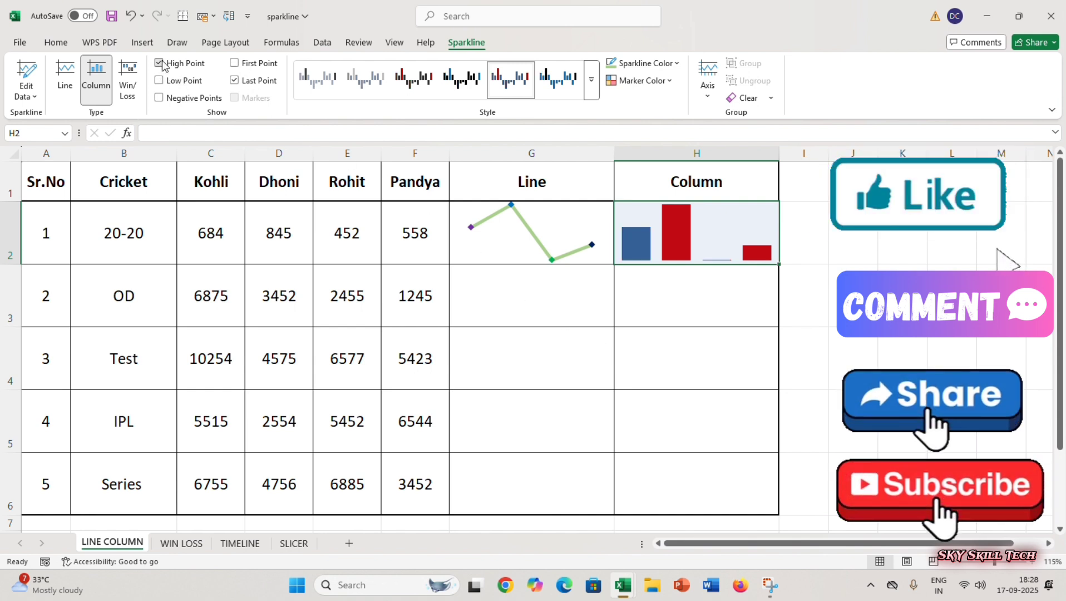
click(160, 63)
click(234, 80)
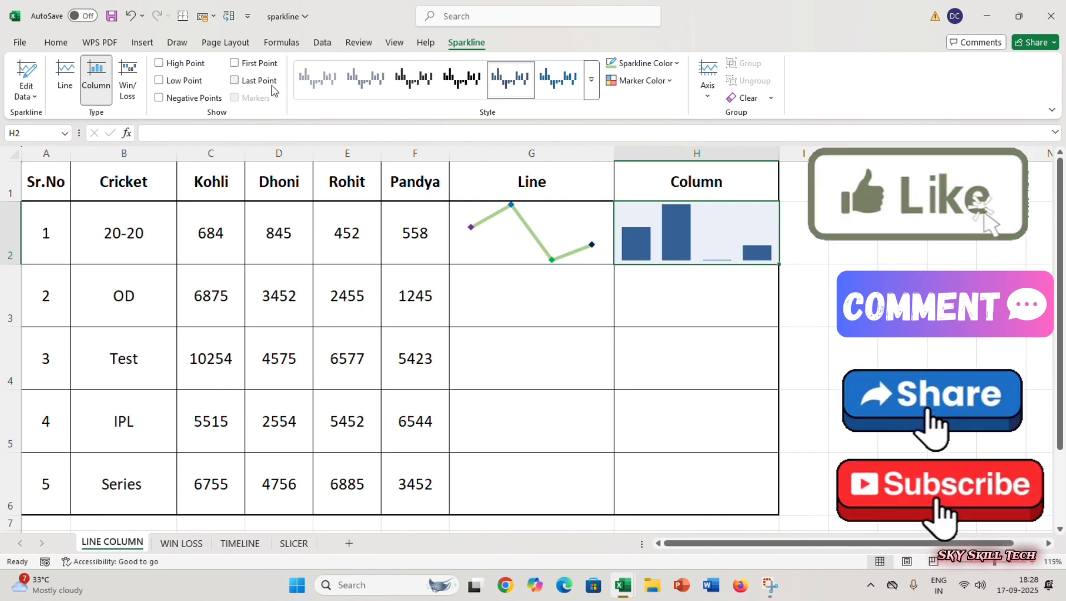
- Recolour the H2 column sparkline's bars with a darker blue theme shade
click(676, 65)
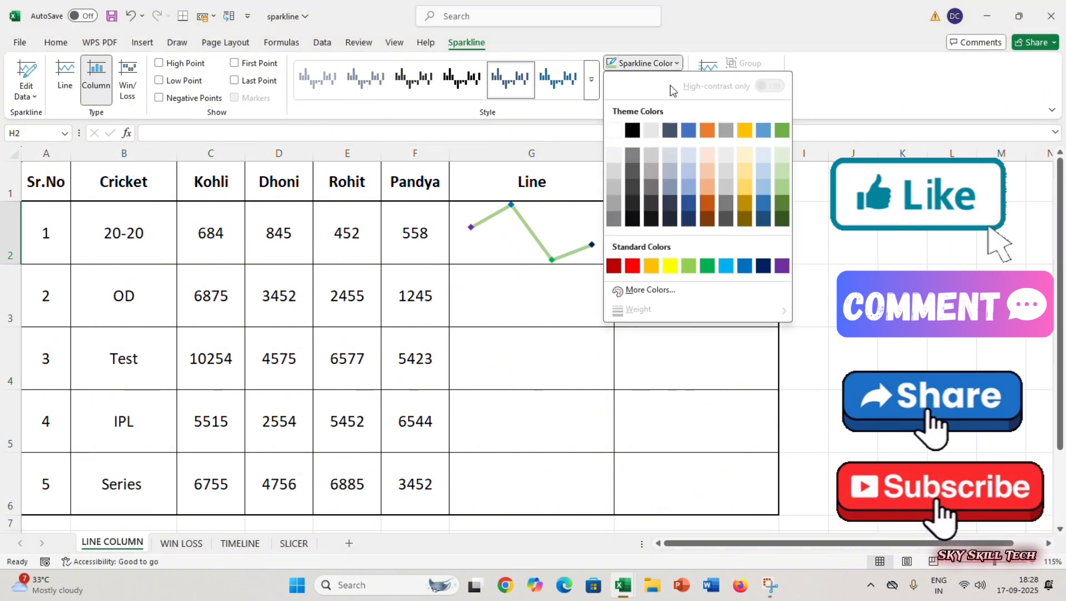
click(744, 219)
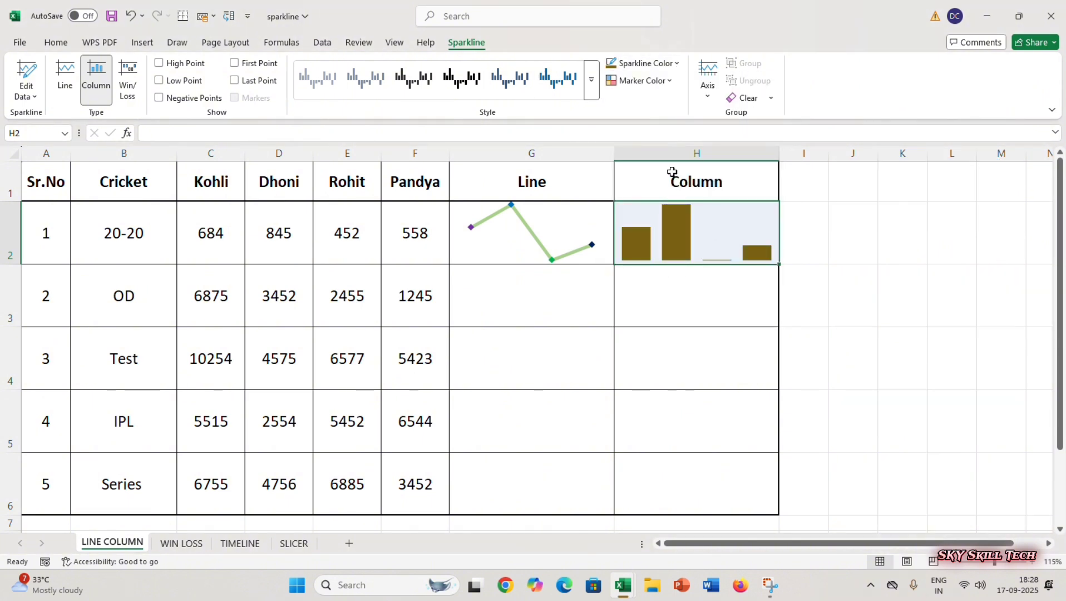
click(676, 64)
click(689, 205)
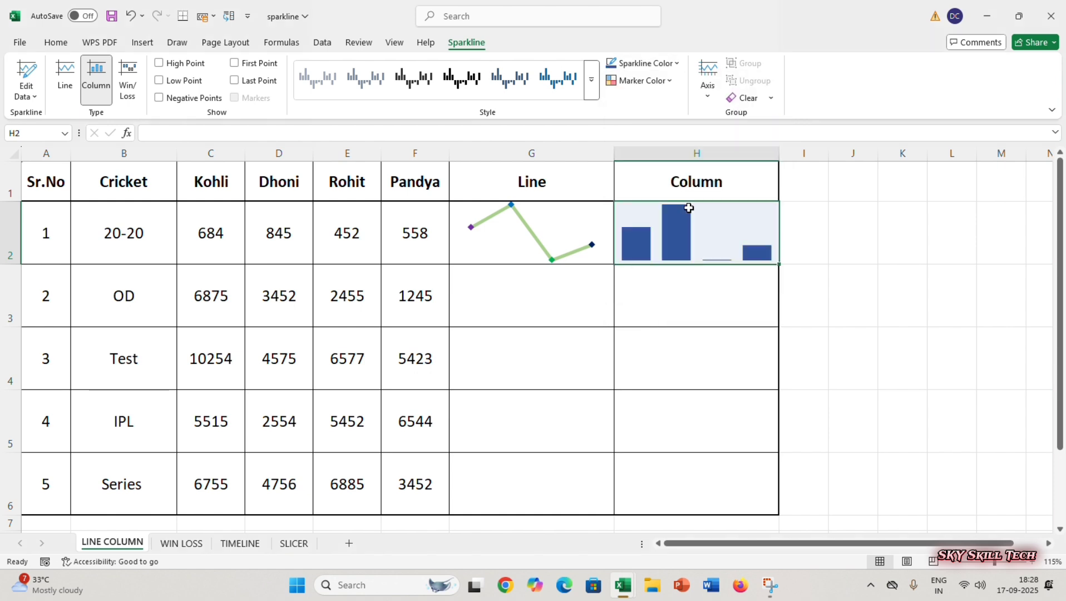
- Colour the high point of the H2 column sparkline purple from the standard colours
click(666, 82)
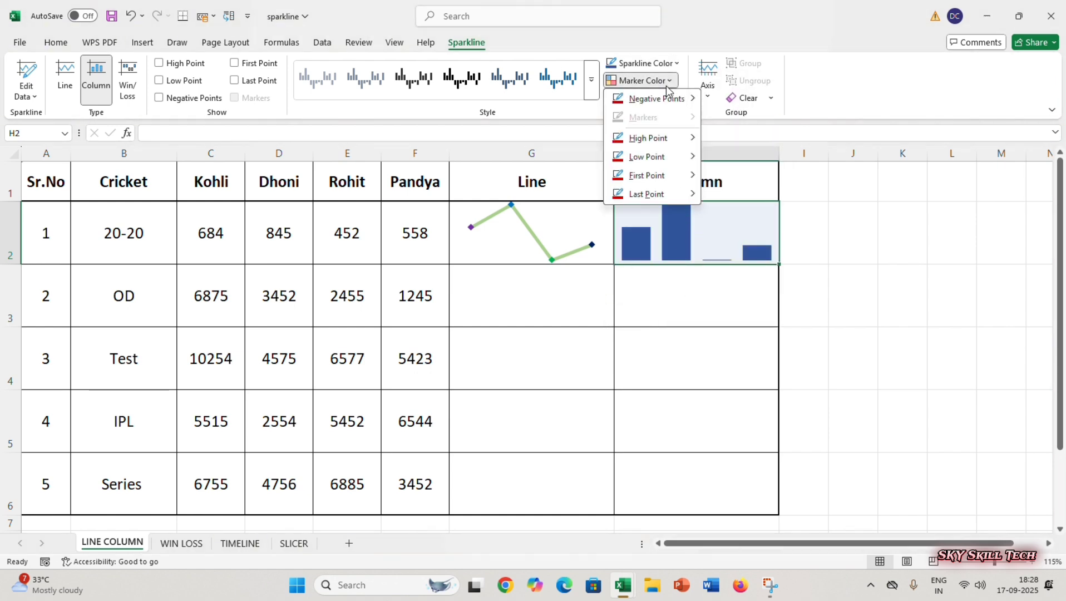
mouse_move(652, 143)
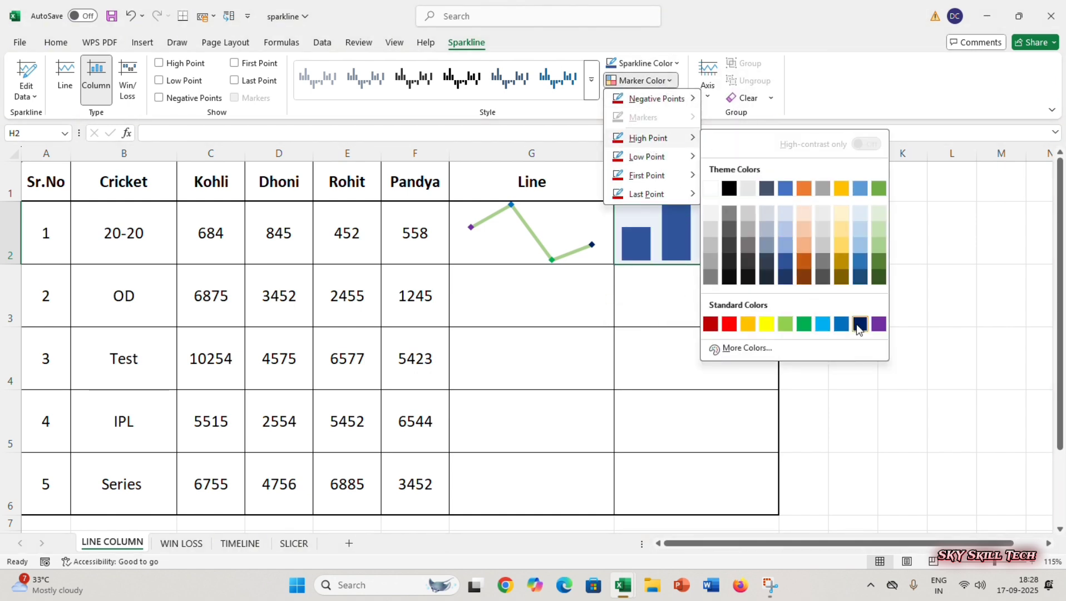
click(878, 323)
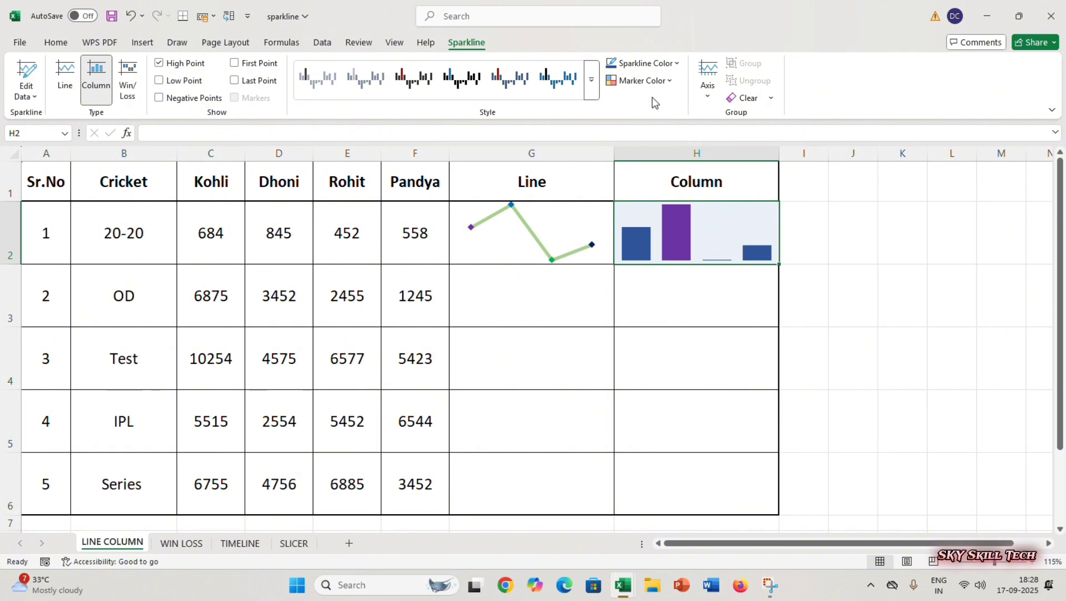
- Colour the first point of the H2 column sparkline red and its last point green from the standard colours
click(671, 84)
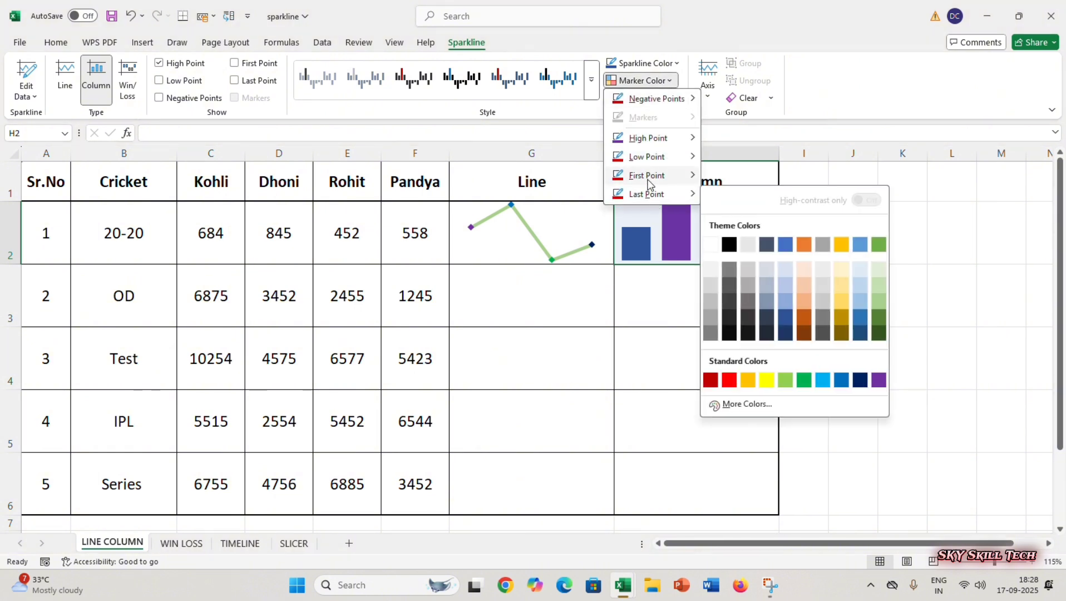
mouse_move(648, 184)
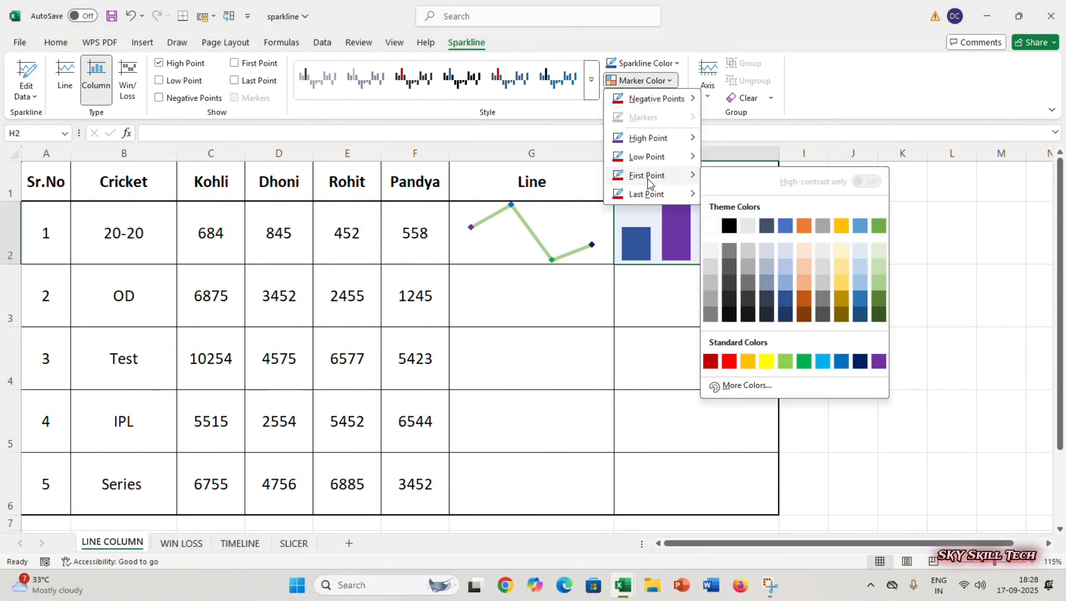
click(729, 361)
click(666, 80)
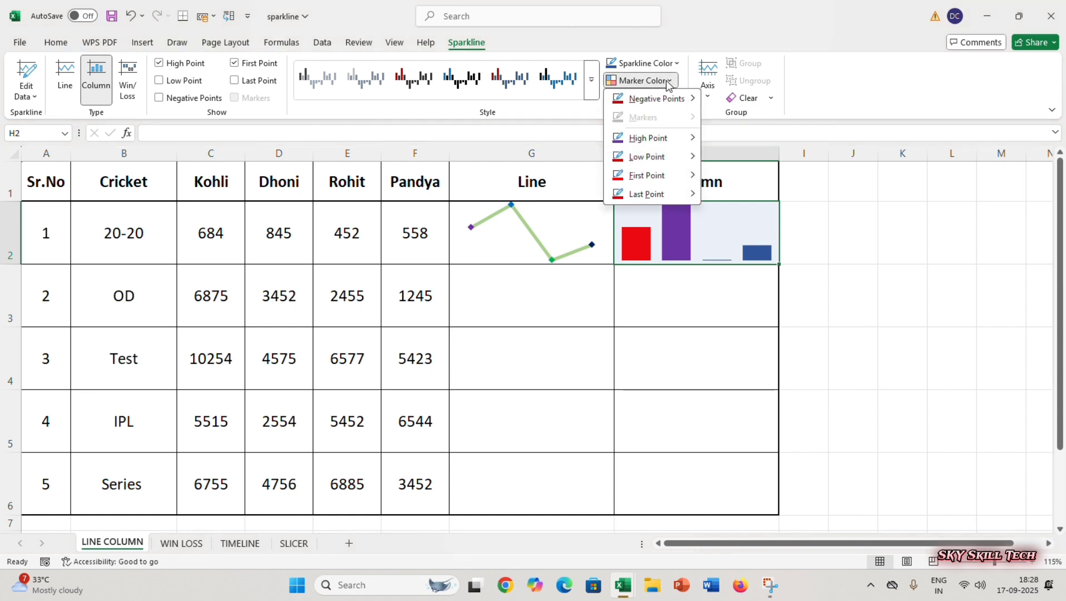
mouse_move(646, 193)
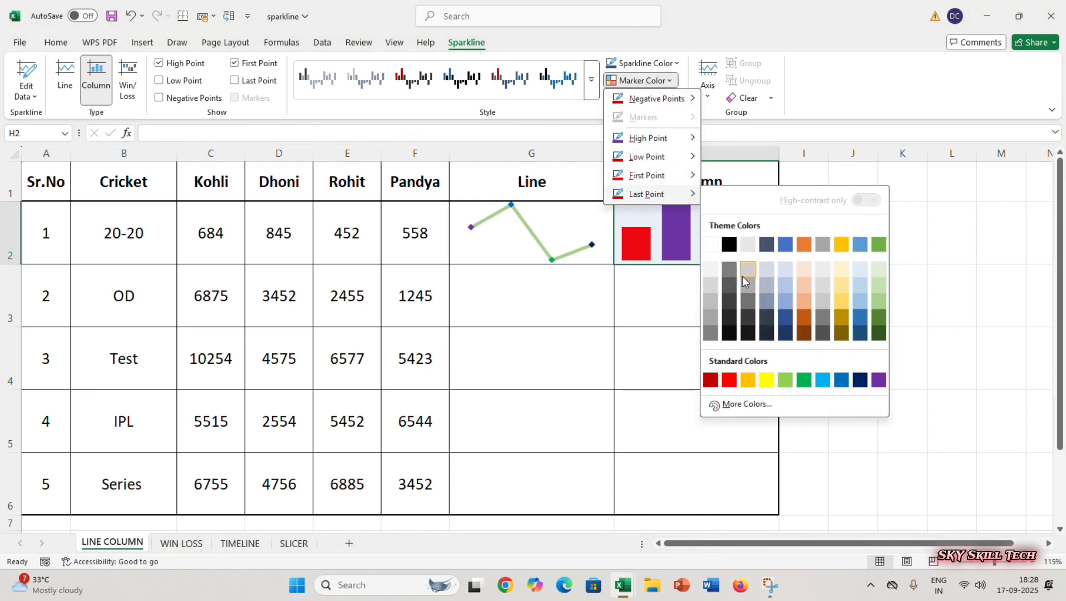
click(803, 380)
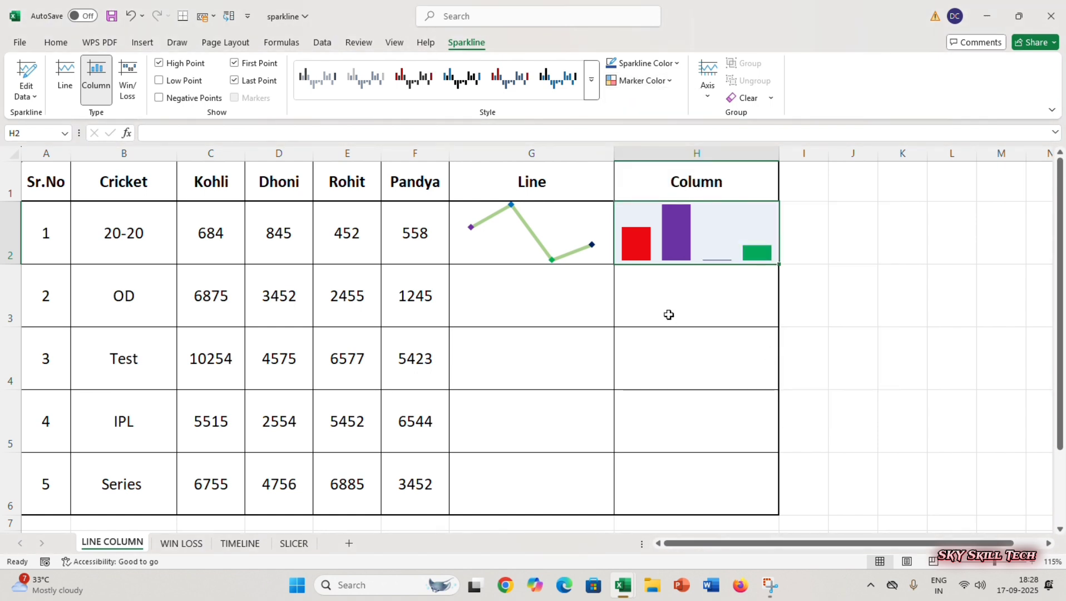
- Fill the line and column sparklines in G2:H2 down to row 6
click(572, 308)
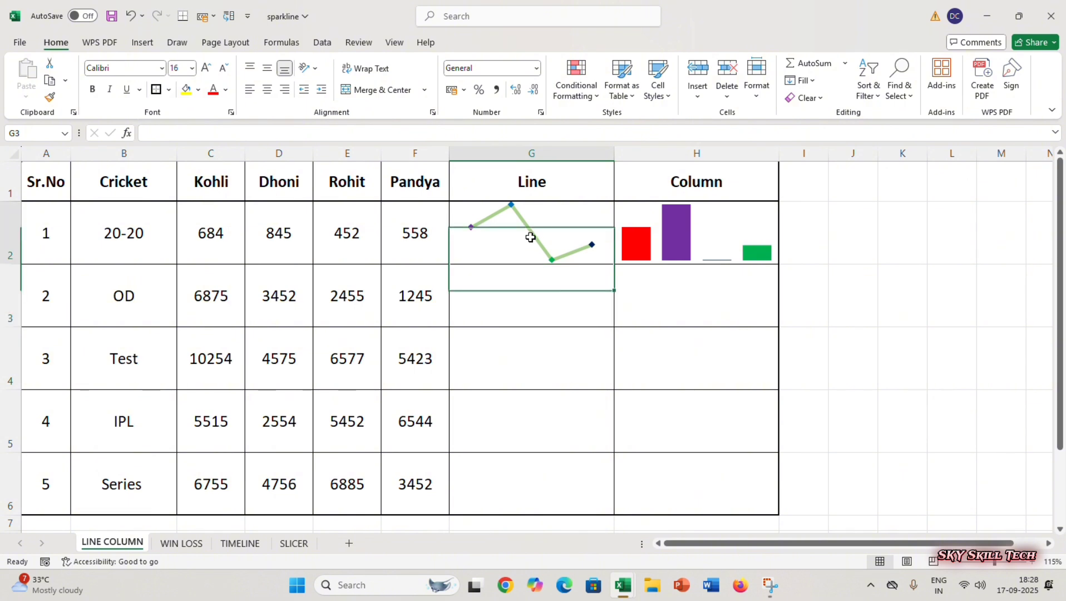
click(687, 255)
click(736, 310)
click(547, 248)
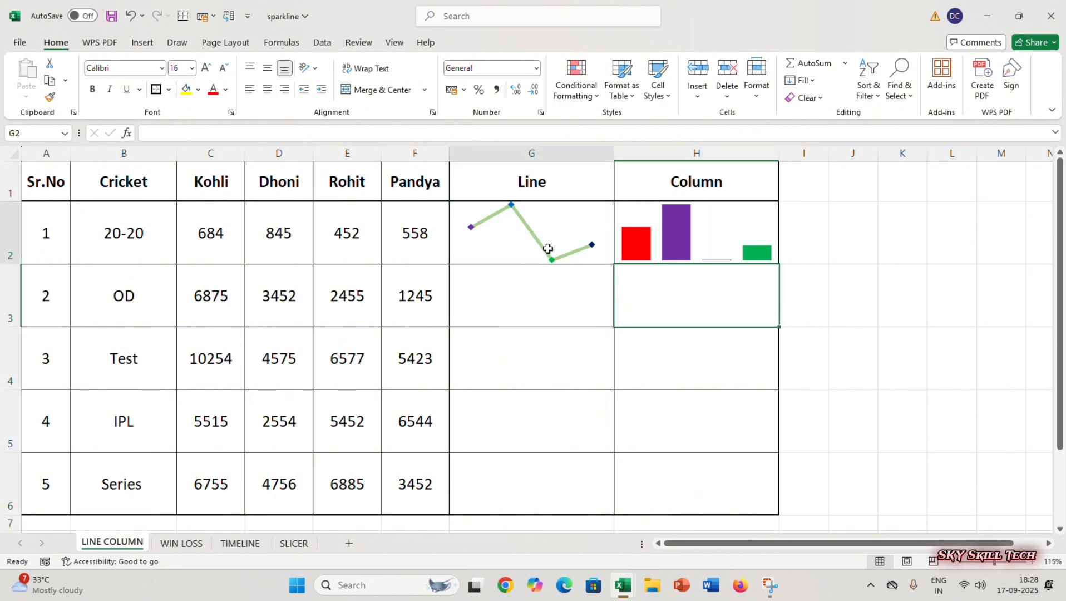
click(693, 257)
click(551, 235)
click(691, 259)
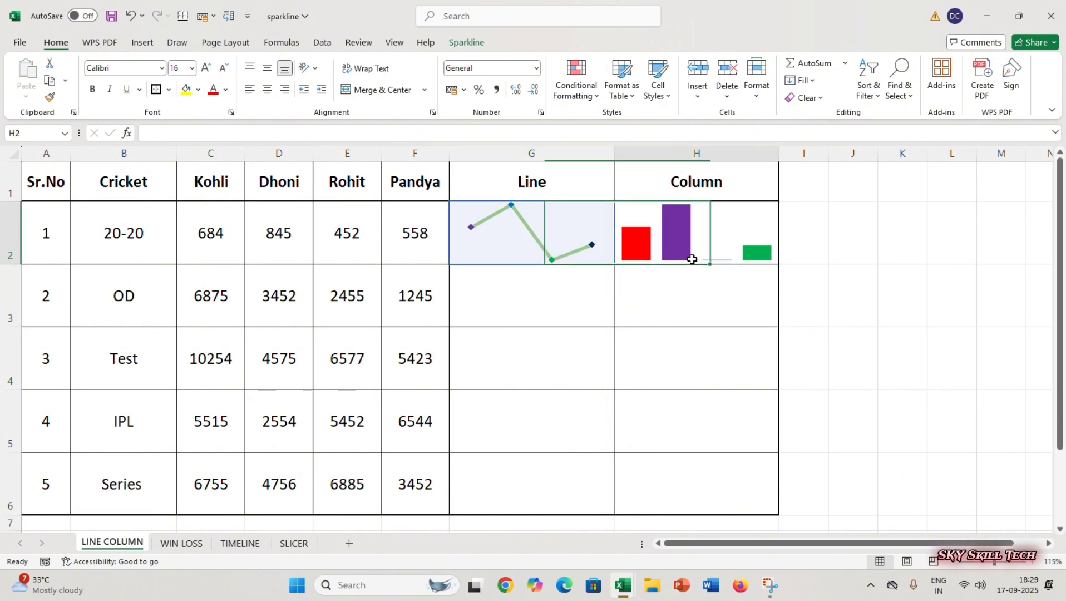
click(638, 363)
drag(532, 243, 766, 482)
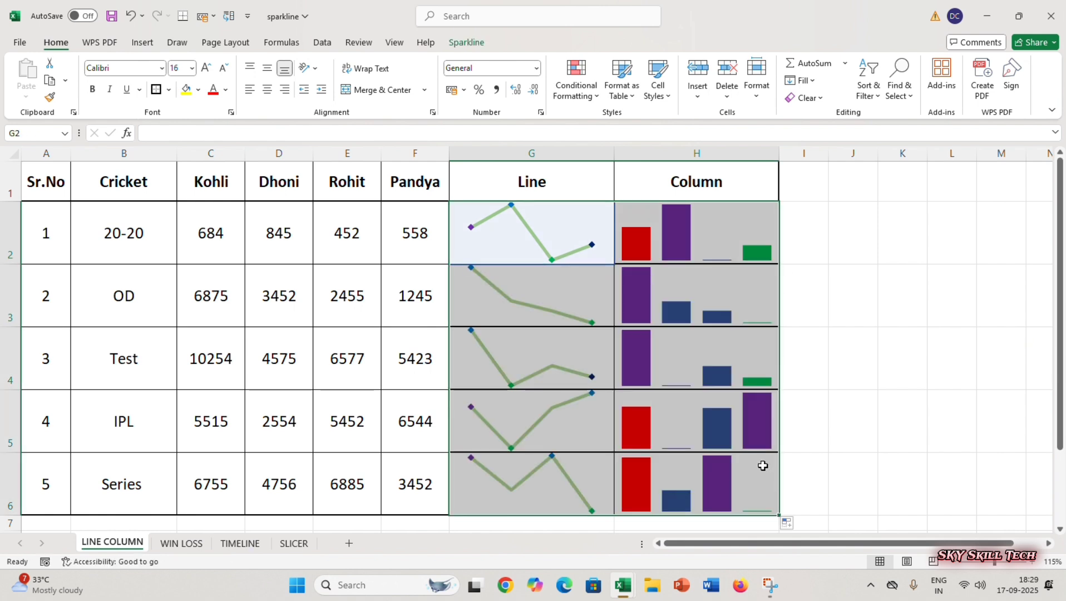
click(814, 301)
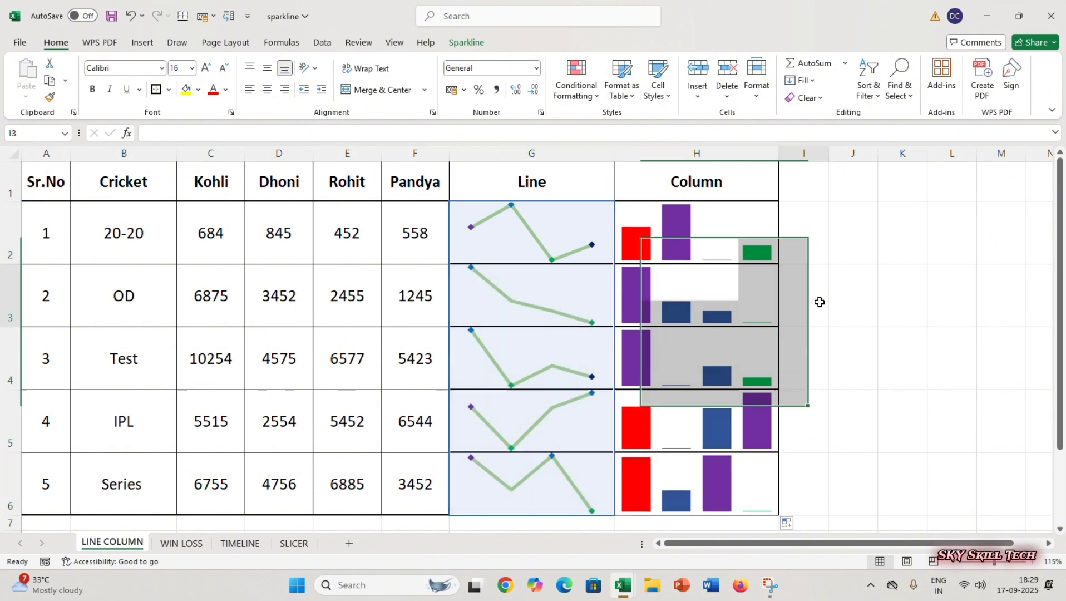
- Switch to the WIN LOSS sheet
click(142, 43)
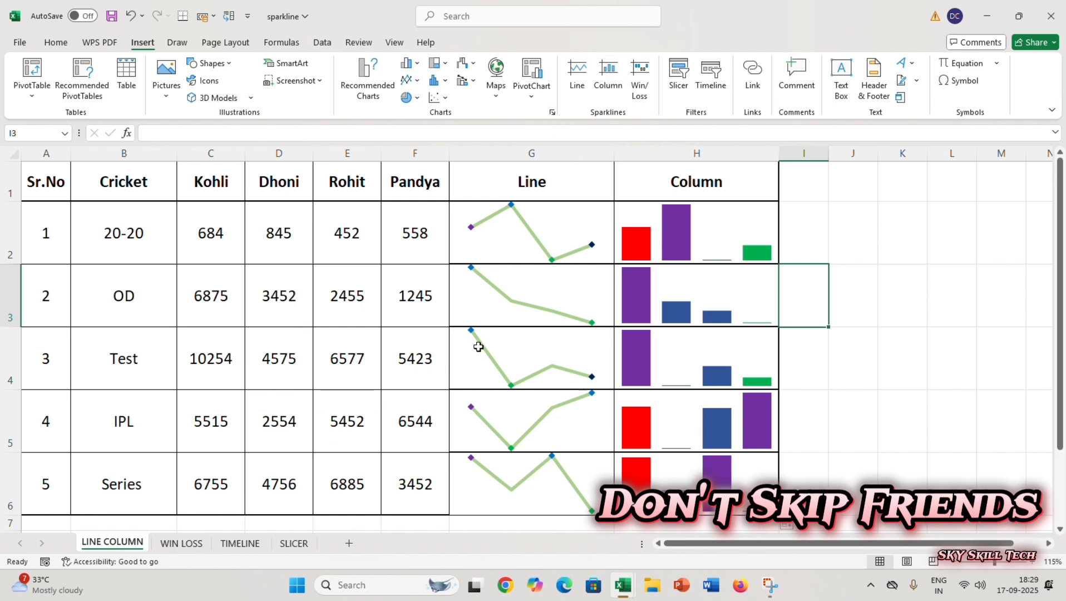
click(182, 543)
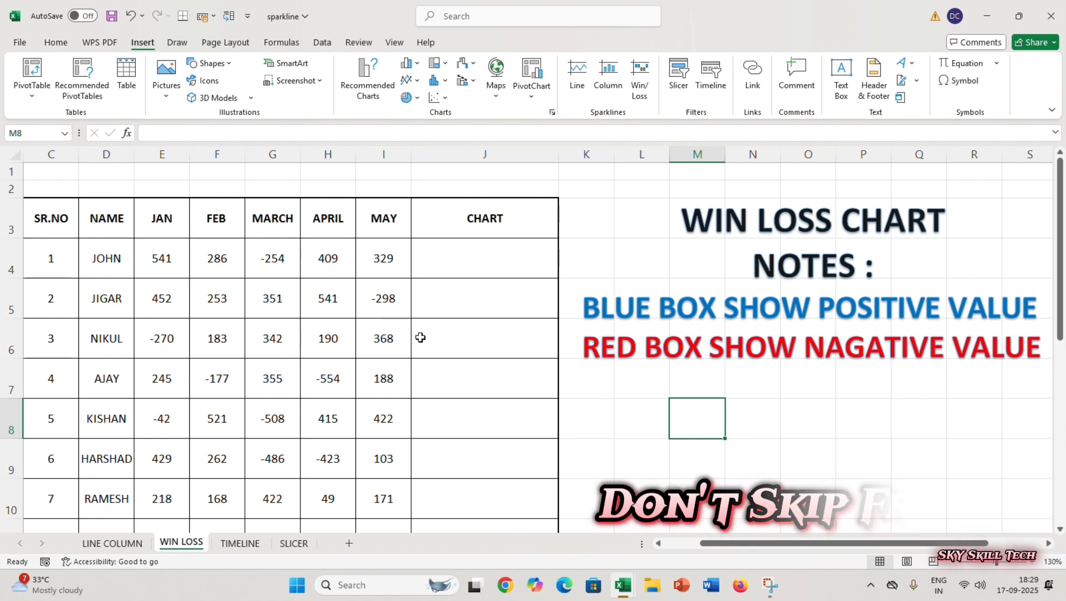
- Look over the table's SR.NO, NAME, JAN to MAY and CHART columns
click(61, 225)
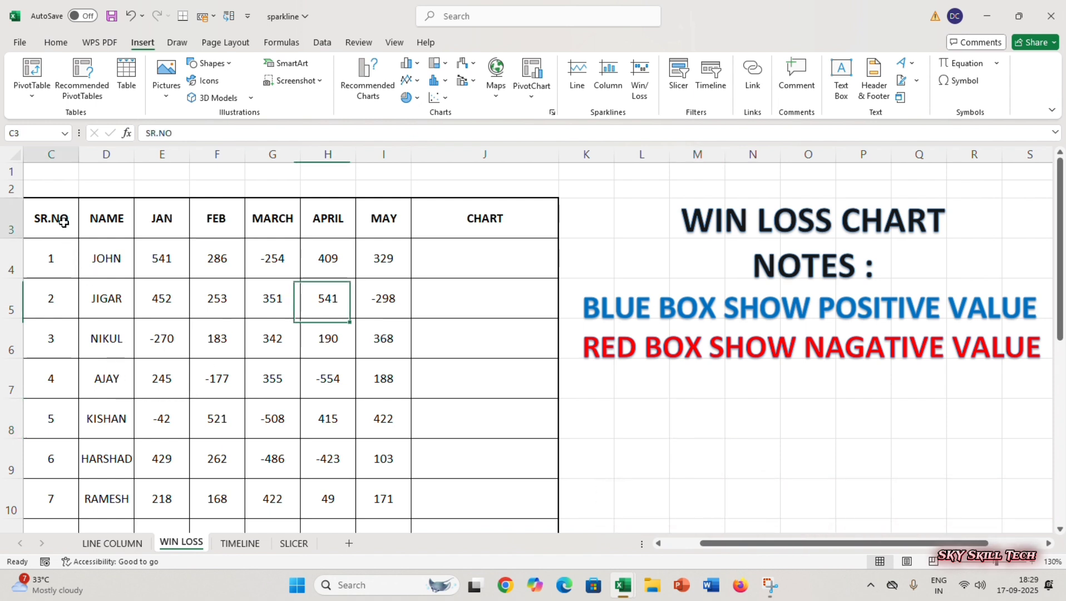
click(106, 225)
click(165, 225)
drag(165, 225, 380, 233)
click(501, 236)
click(477, 303)
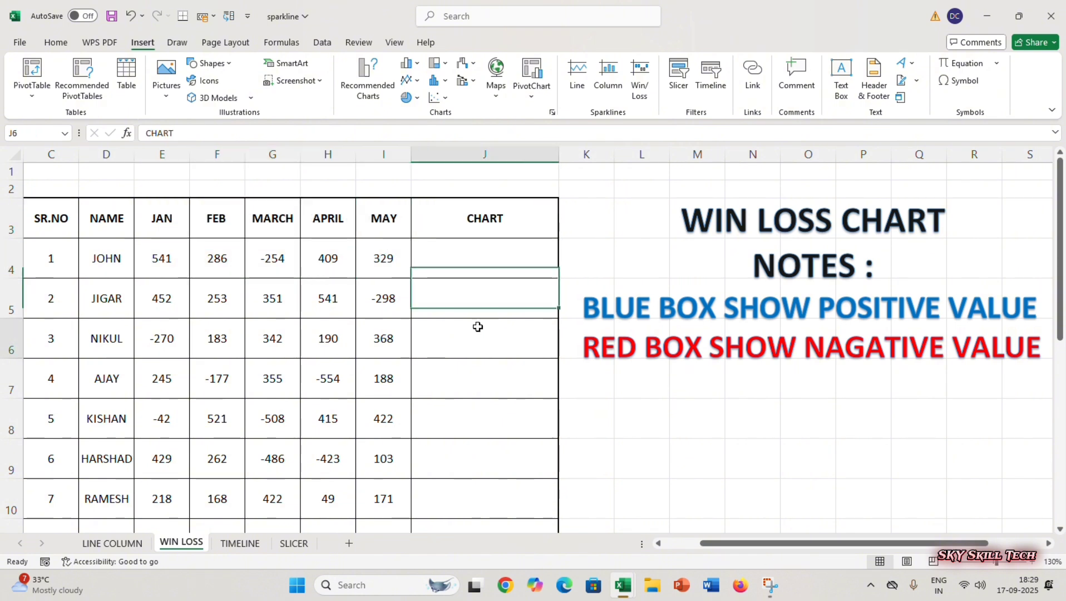
click(483, 340)
click(490, 264)
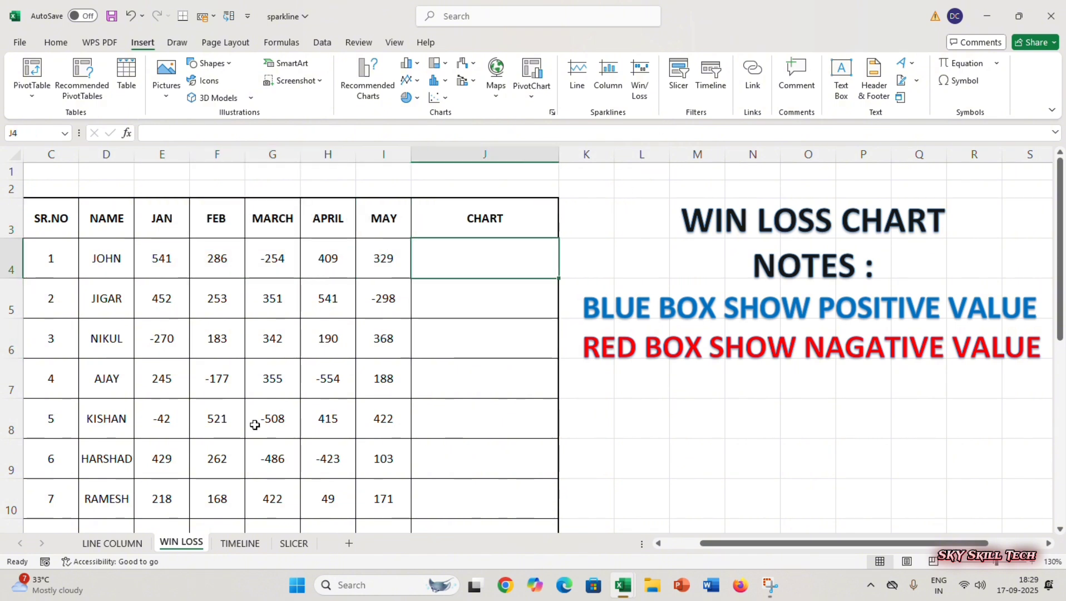
- Examine the name list, the positive and negative monthly values, and the CHART cells beside them
drag(112, 252, 114, 526)
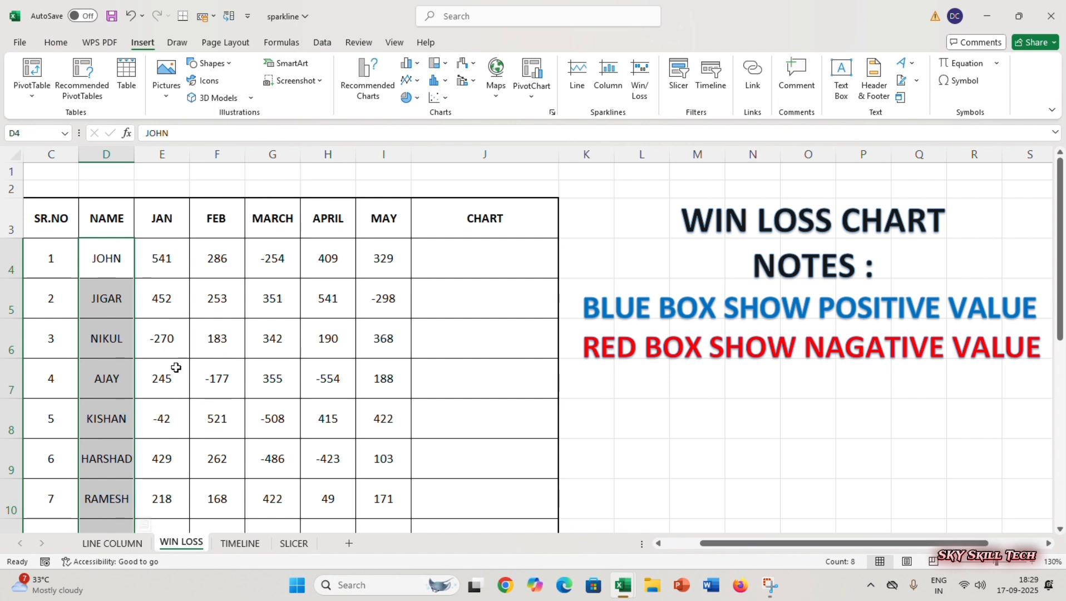
click(167, 266)
click(262, 271)
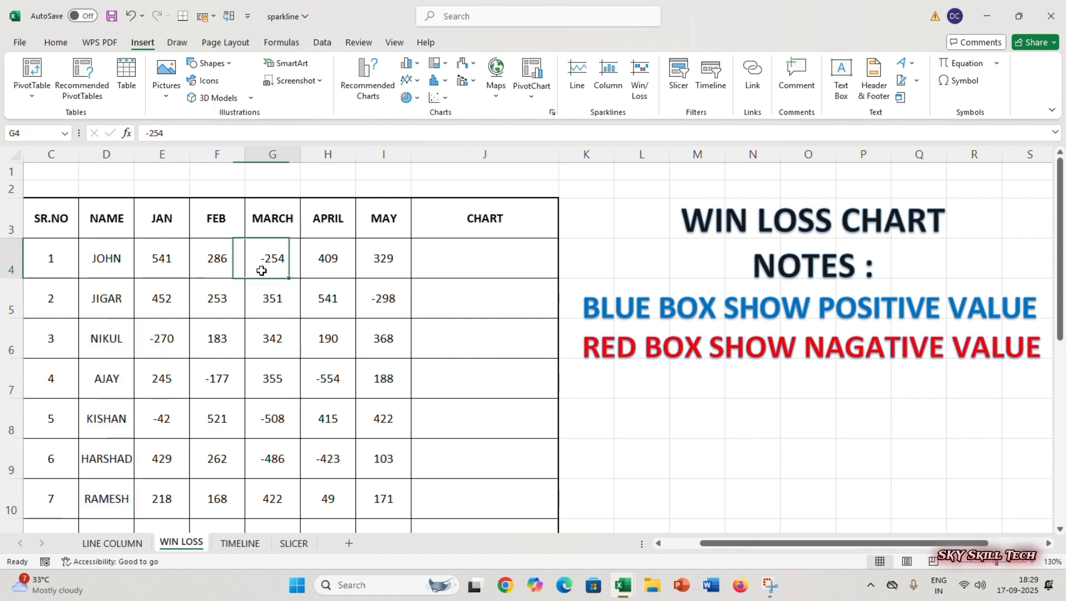
click(341, 261)
click(376, 259)
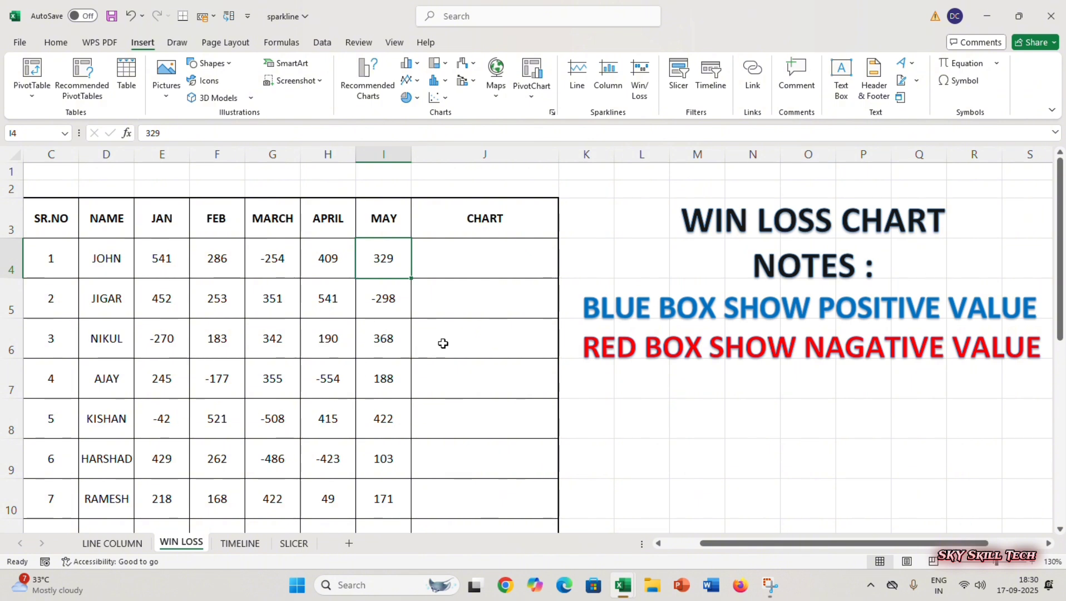
click(455, 360)
click(162, 262)
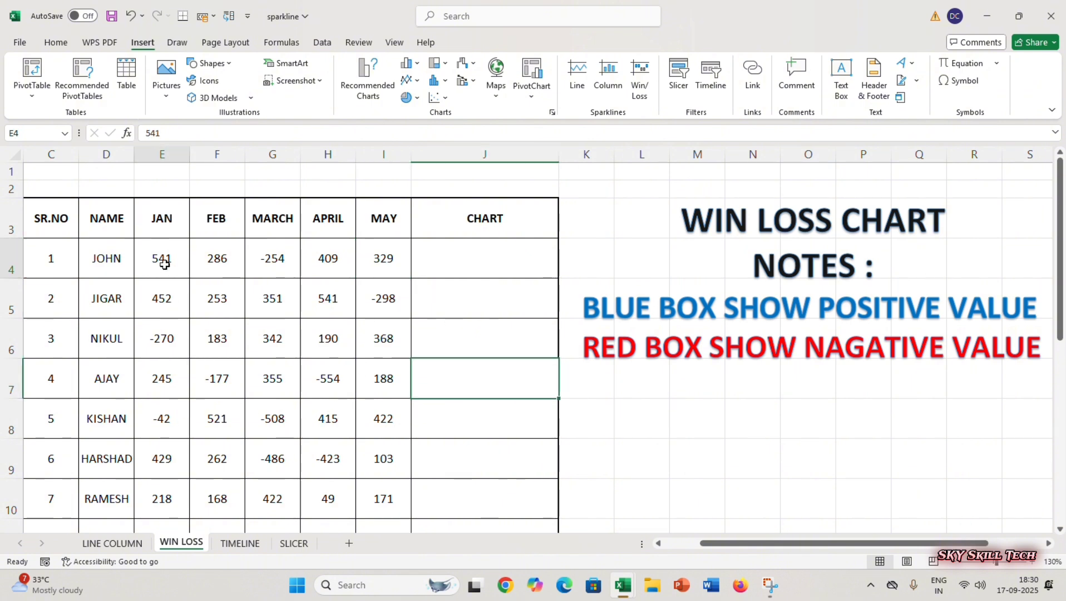
click(202, 257)
click(266, 264)
click(323, 264)
click(381, 260)
click(388, 306)
click(389, 367)
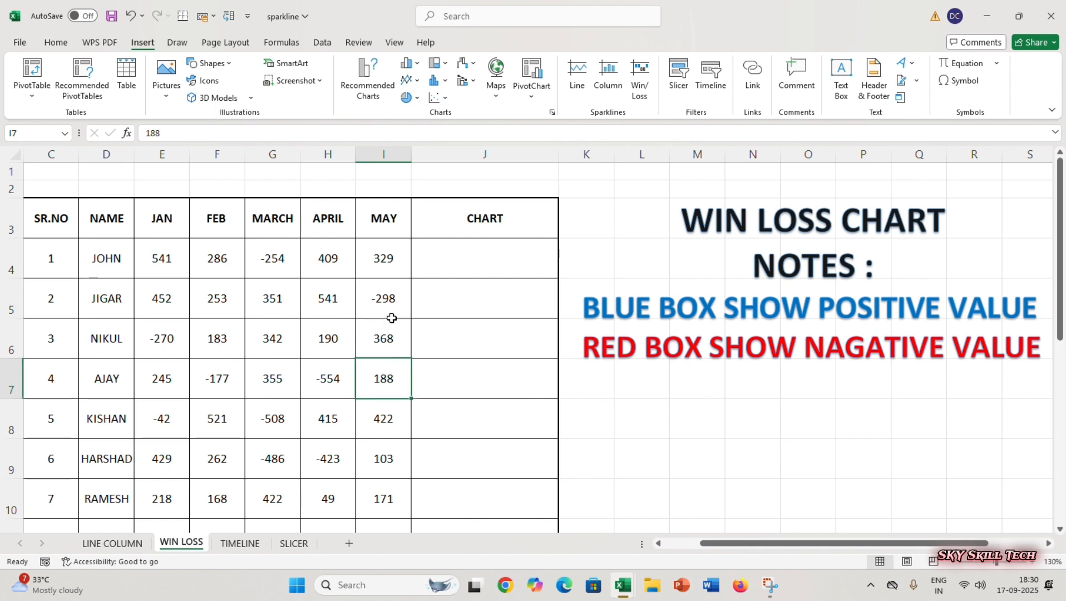
click(227, 323)
click(196, 391)
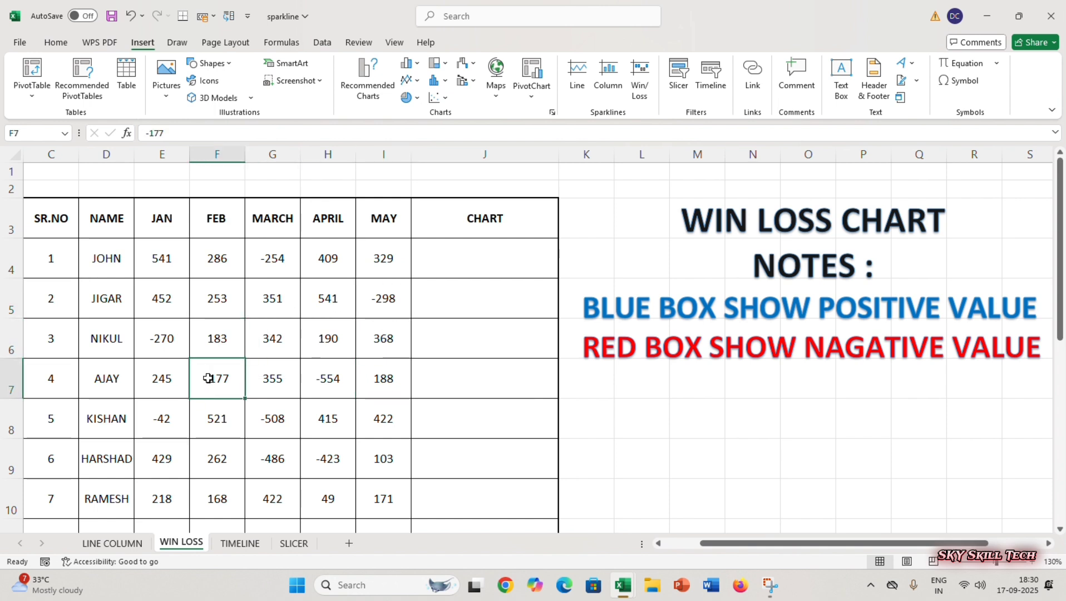
click(469, 269)
click(469, 340)
click(470, 379)
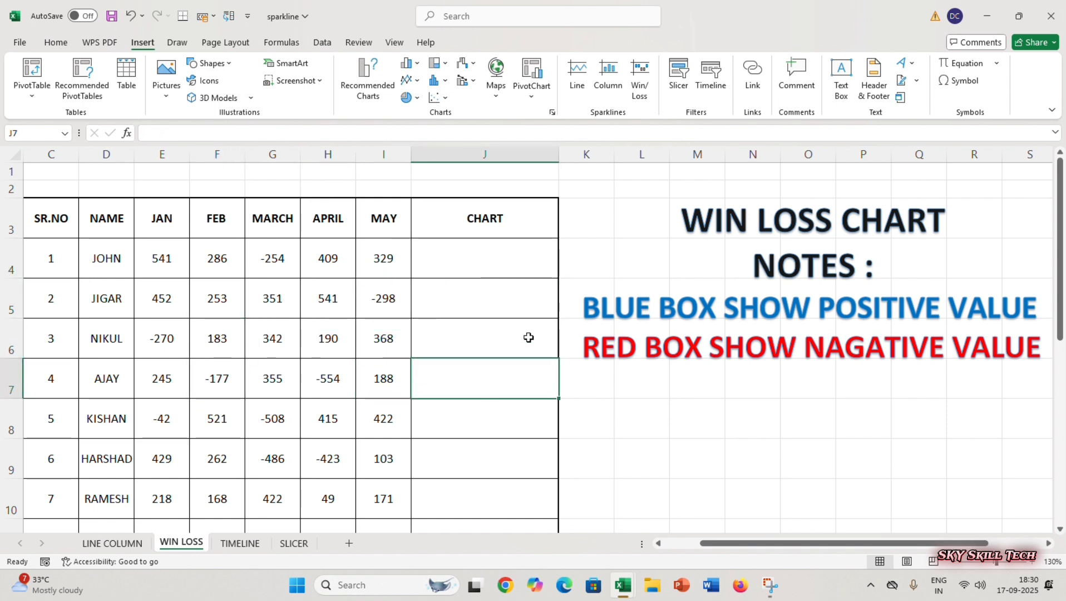
- Insert a Win/Loss sparkline in J4 using the monthly values in E4:I4 as its data range
click(500, 258)
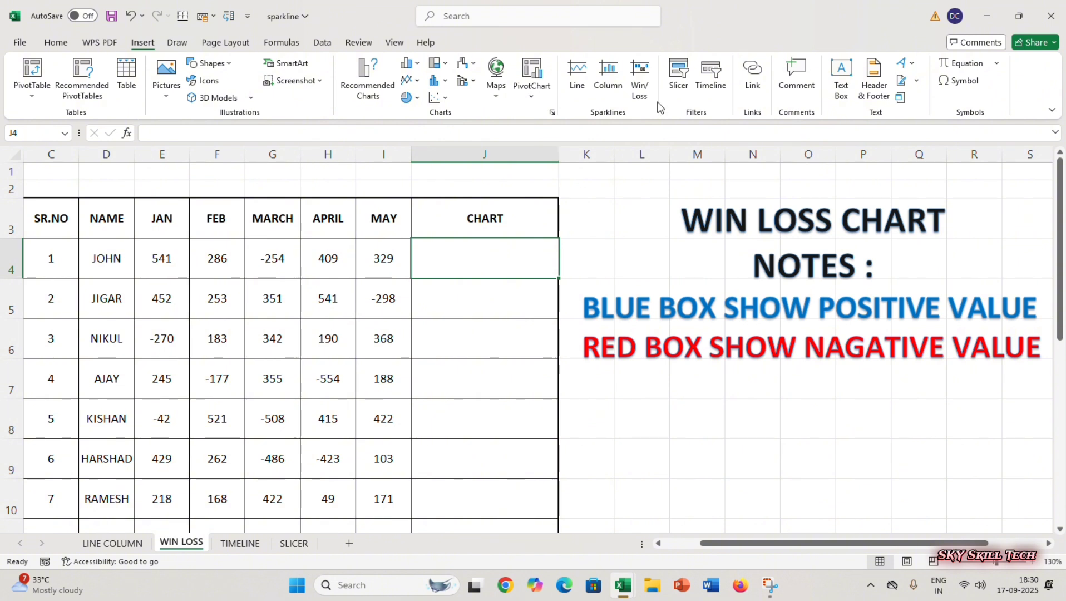
click(639, 84)
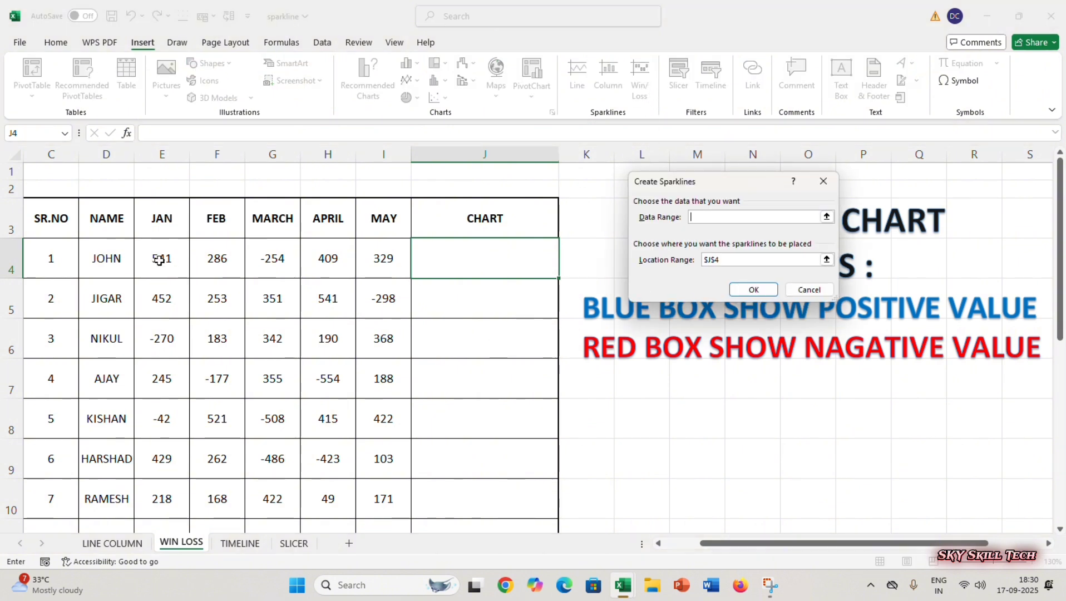
drag(160, 259, 384, 273)
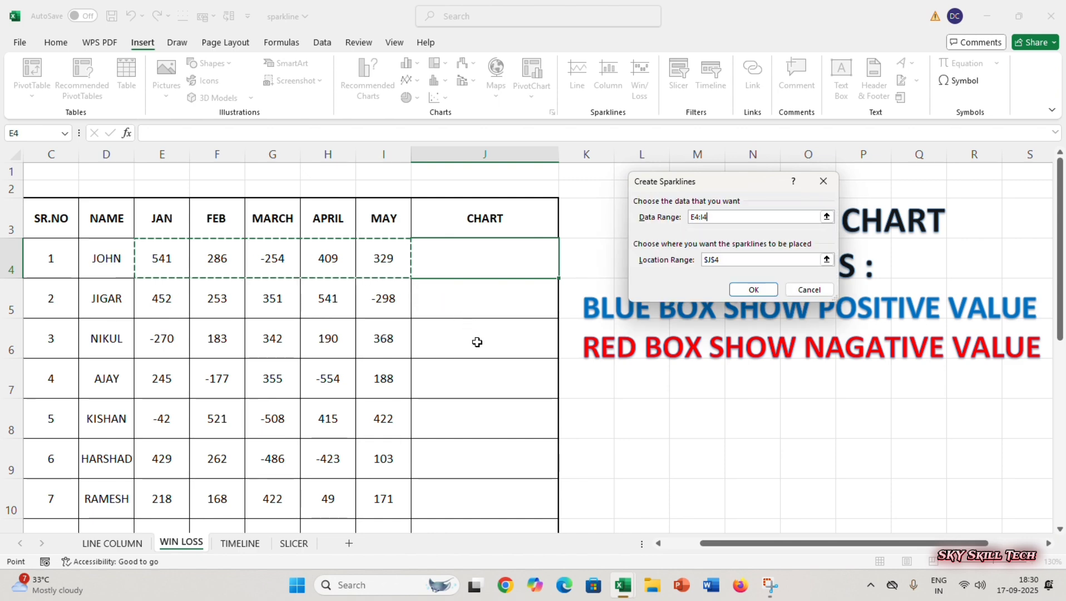
click(753, 288)
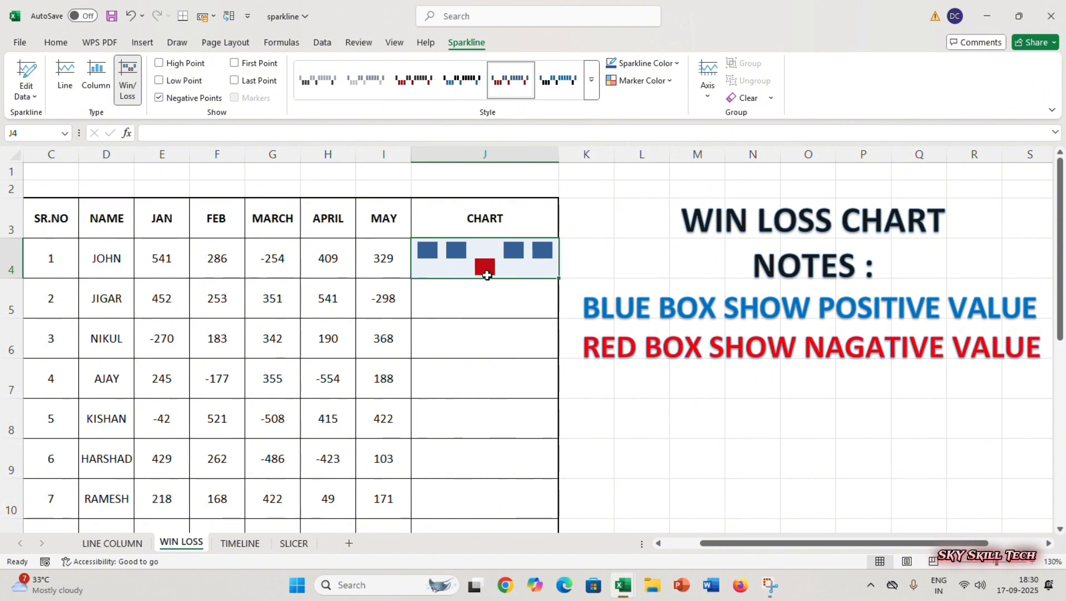
click(497, 347)
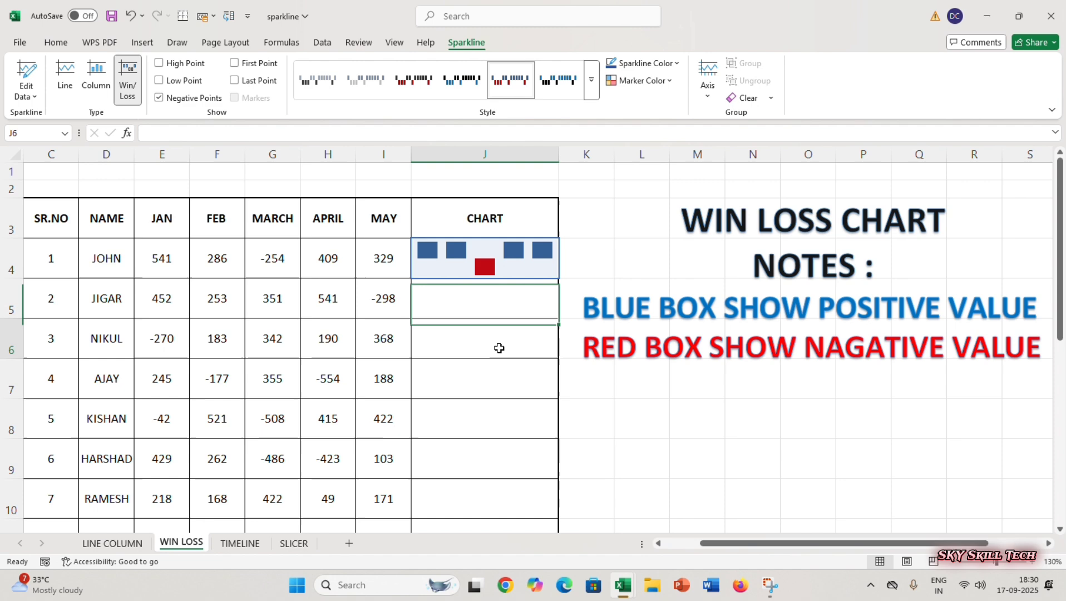
- Fill the Win/Loss sparkline in J4 down the CHART column to row 18
click(523, 267)
drag(558, 278, 563, 479)
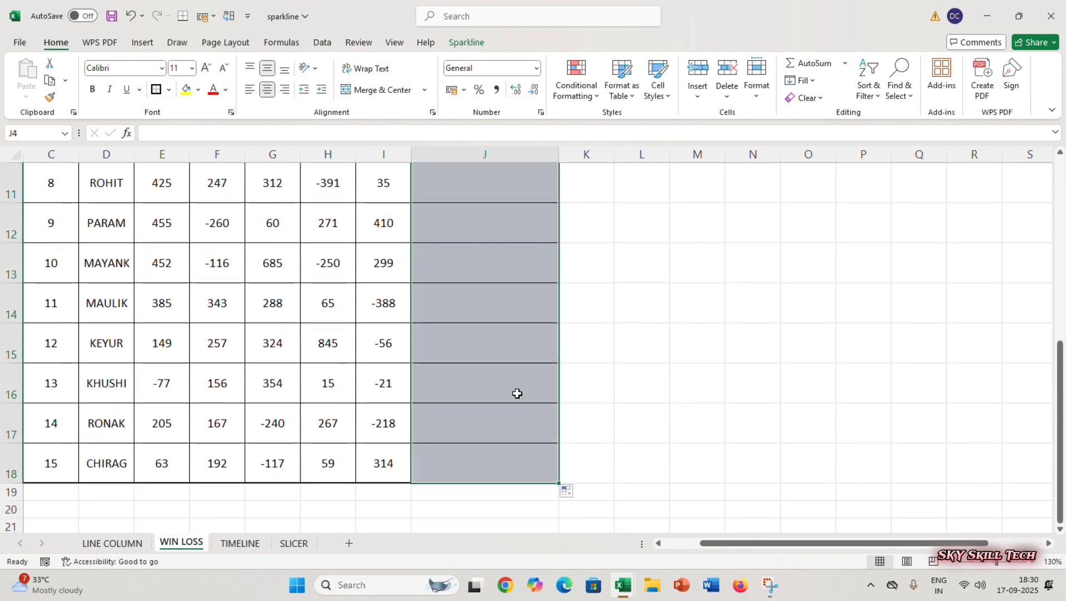
scroll(516, 392, up, 4)
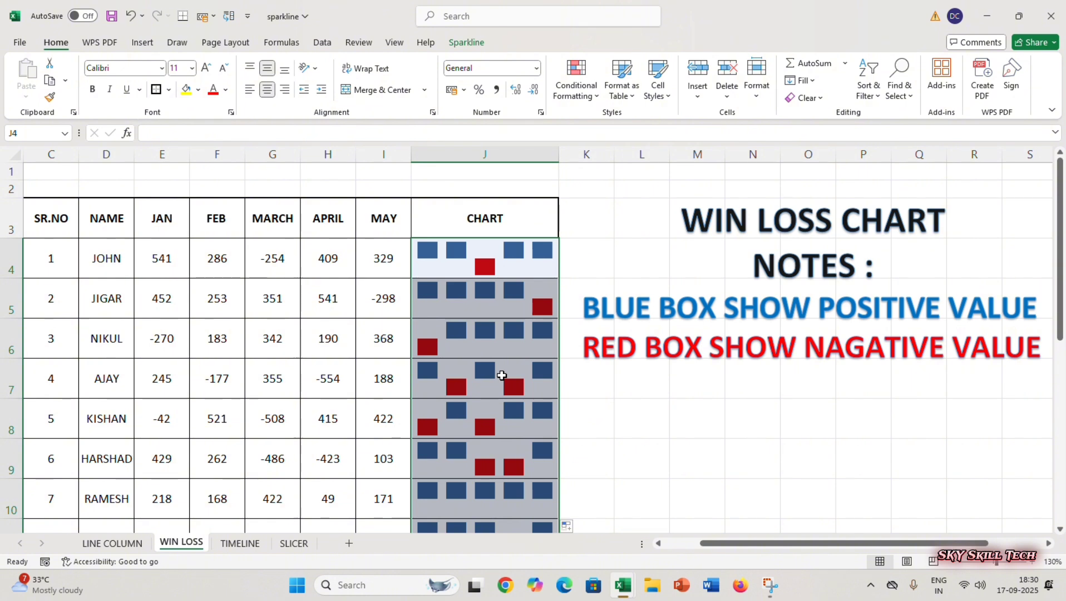
click(143, 42)
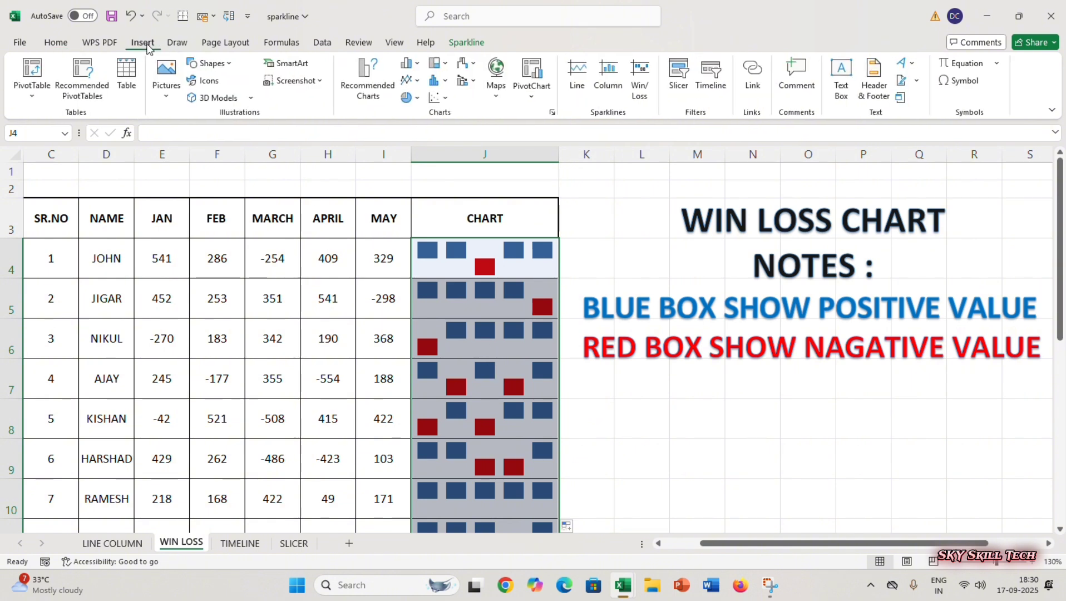